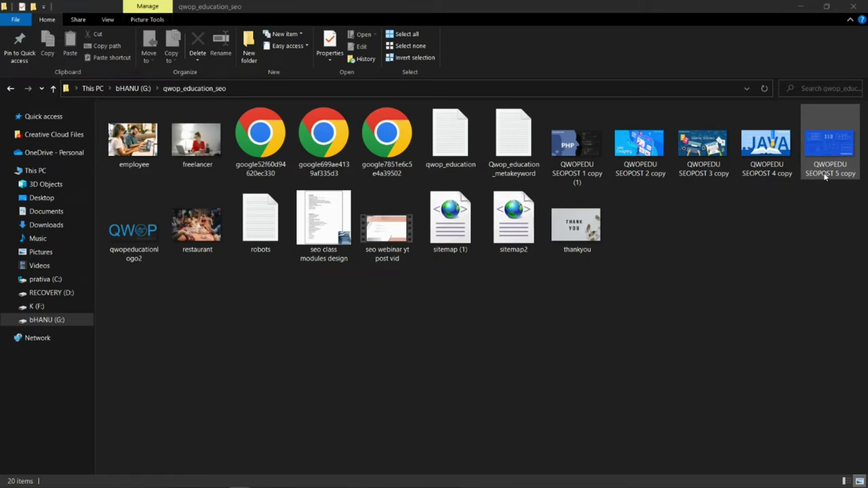
# Open the properties of the image QWOPEDU SEOPOST 5 copy and show its detailed metadata
pyautogui.rightClick(825, 175)
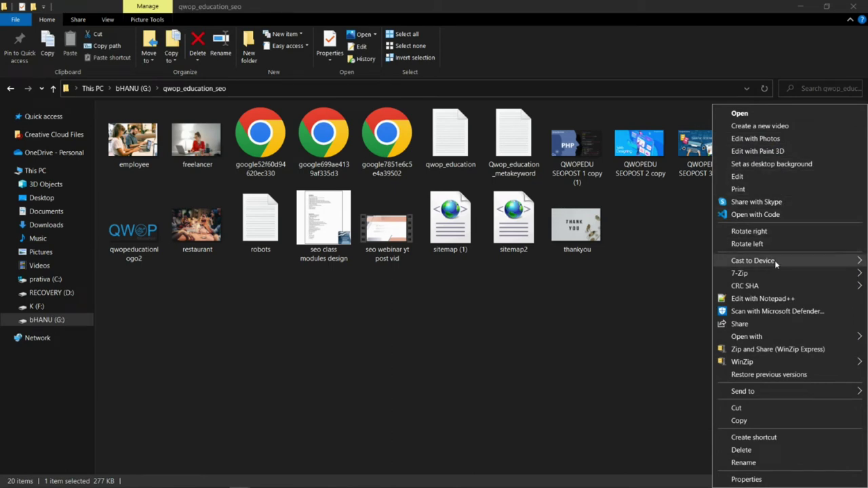
pyautogui.click(765, 479)
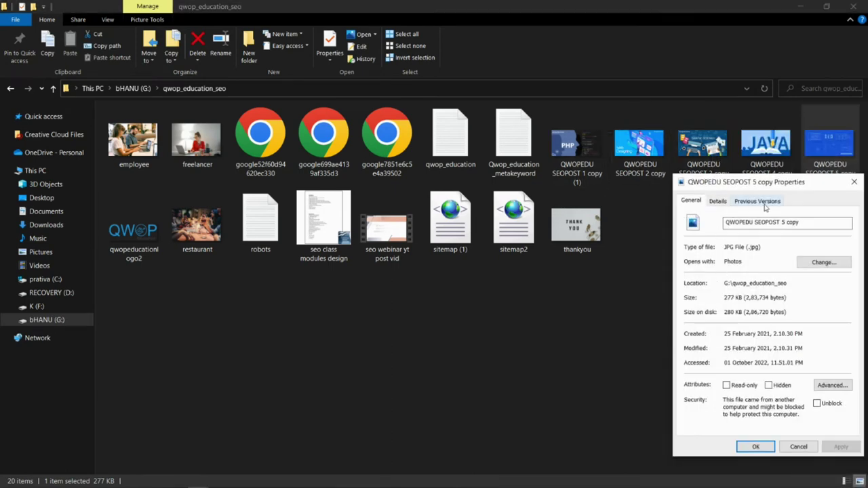
pyautogui.click(822, 222)
pyautogui.moveTo(724, 298)
pyautogui.mouseDown()
pyautogui.moveTo(798, 294)
pyautogui.moveTo(726, 298)
pyautogui.mouseUp()
pyautogui.click(720, 200)
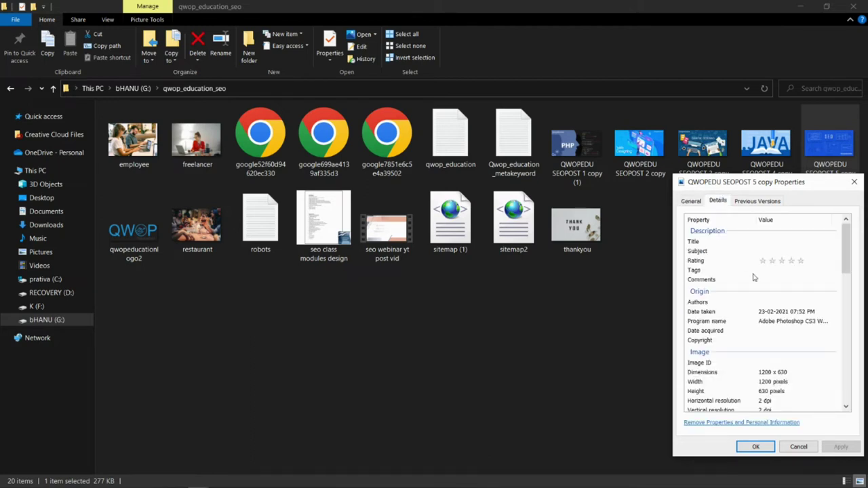
# Set the image's title property to SEO
pyautogui.click(716, 243)
pyautogui.click(764, 243)
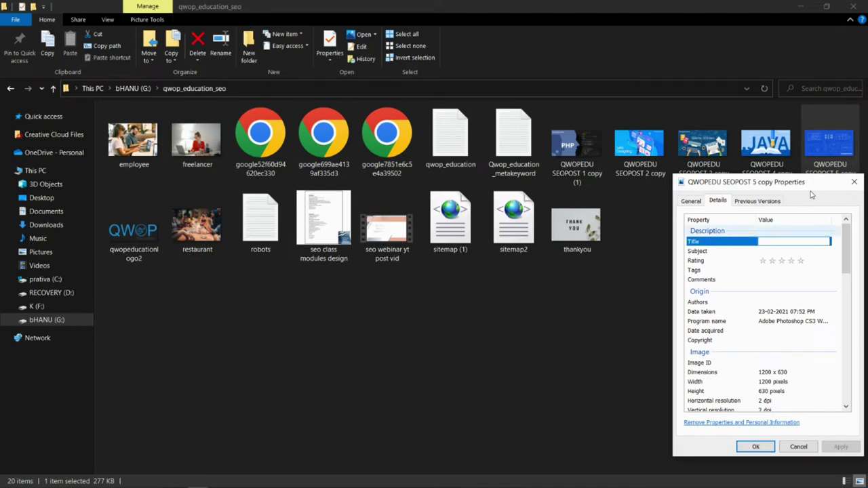
pyautogui.write('SEO')
# Set the image's subject to "SEO for websites" and give it a five-star rating
pyautogui.click(713, 252)
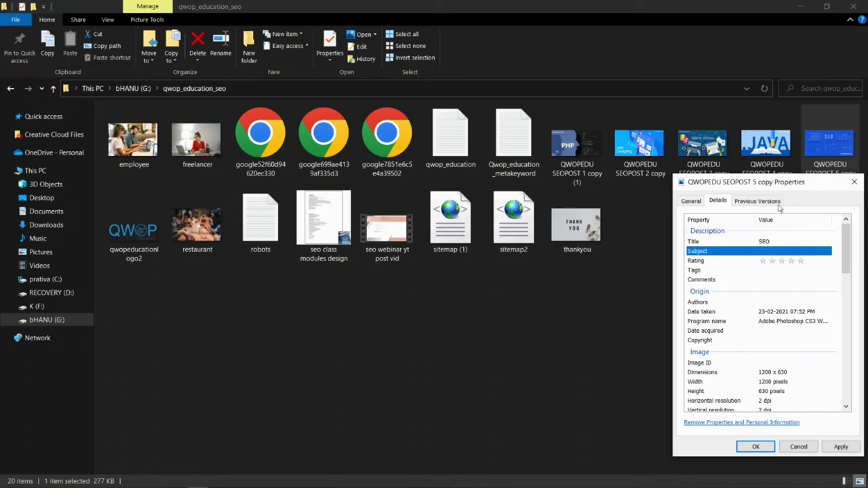
pyautogui.click(770, 251)
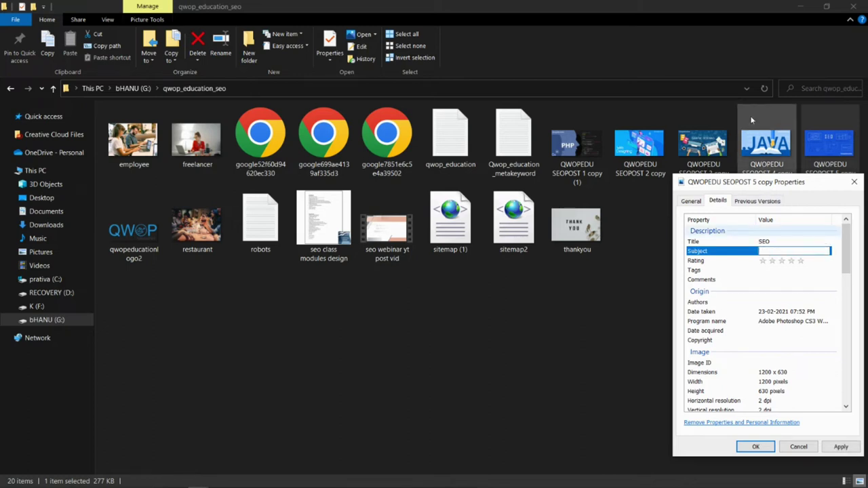
pyautogui.write('SEO for websites')
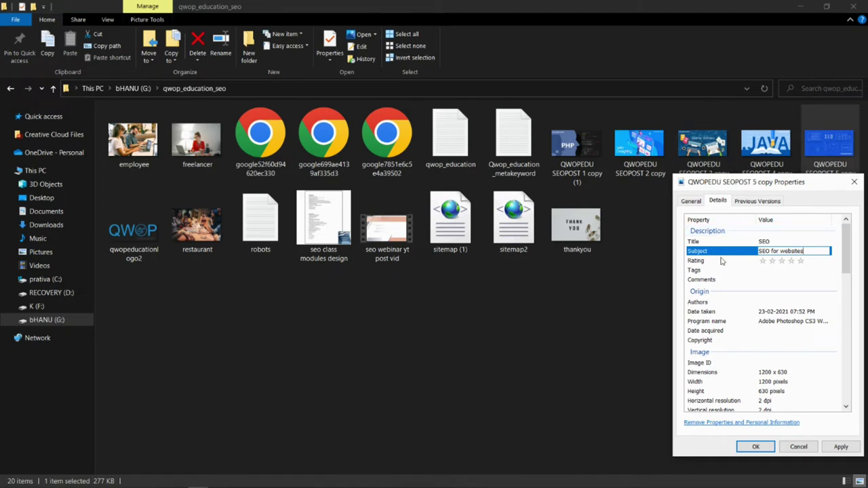
pyautogui.click(721, 261)
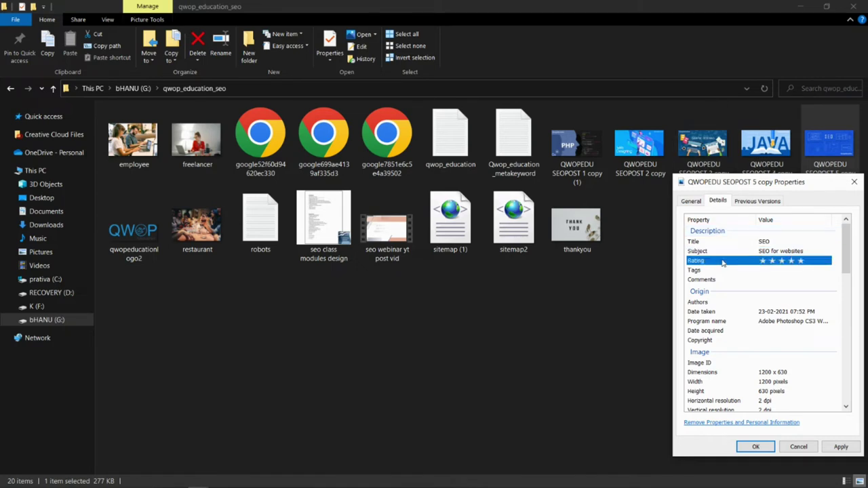
pyautogui.click(802, 262)
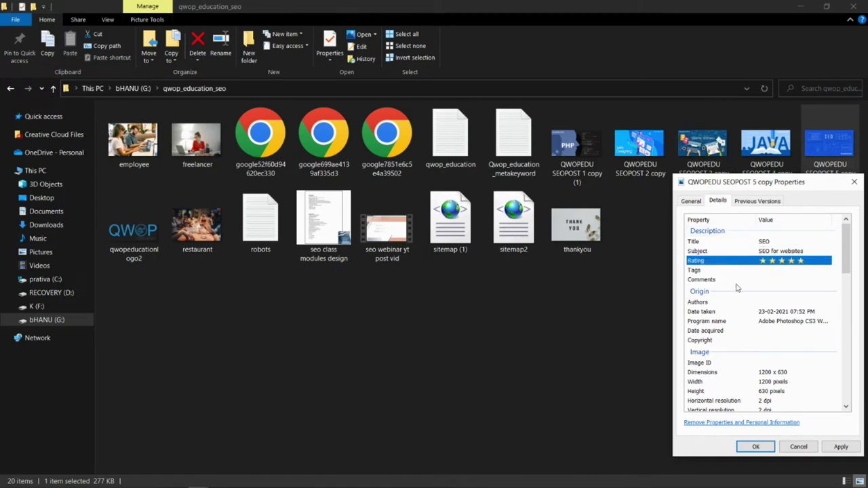
# Tag the image with seo, website, digitalmarketing and imagesharing
pyautogui.click(790, 270)
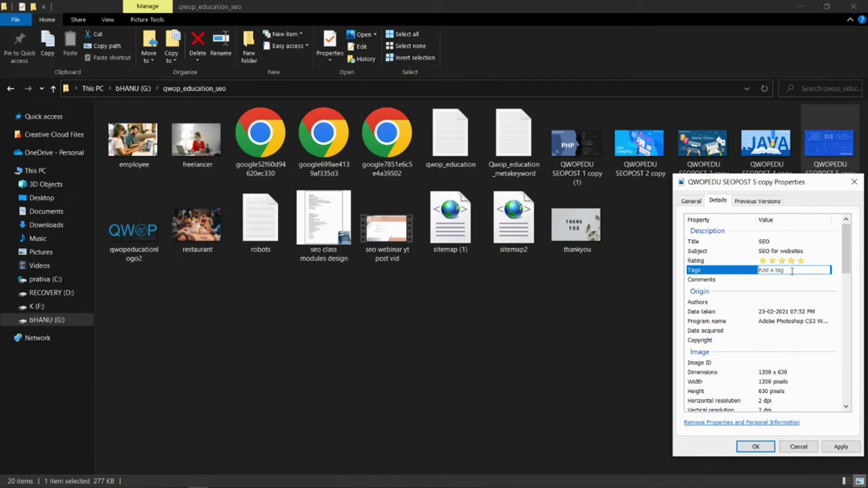
pyautogui.write('seo;we')
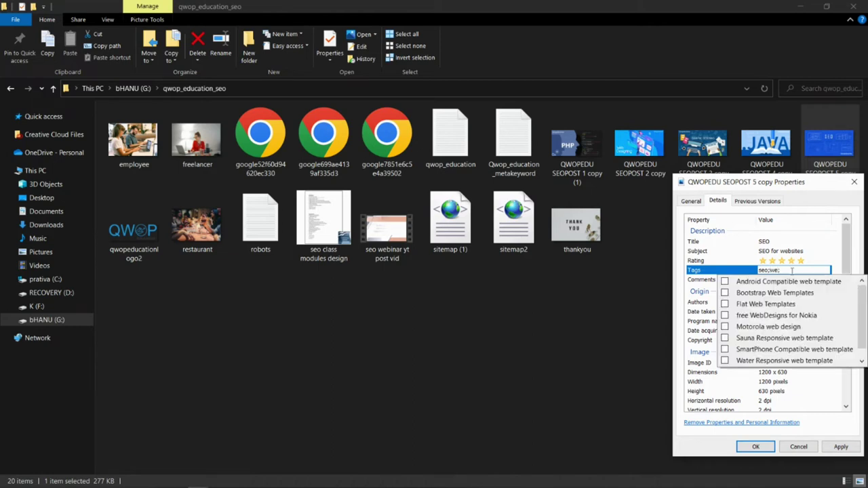
pyautogui.write('bsite')
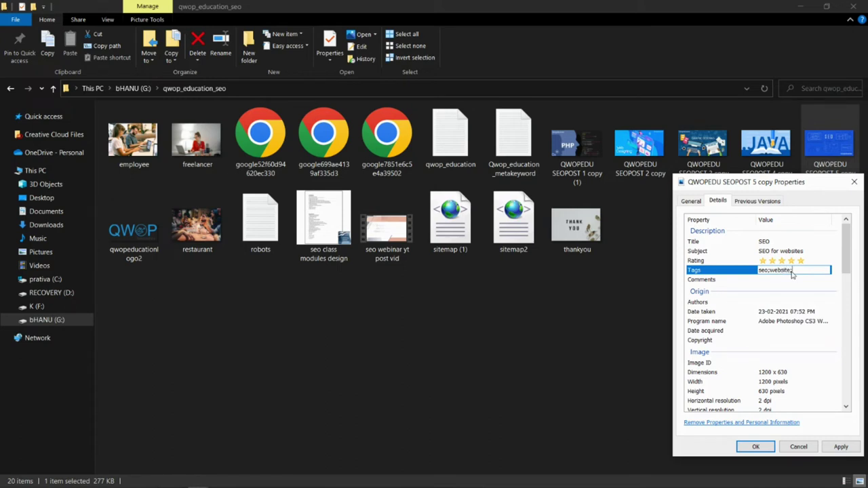
pyautogui.write(';digit')
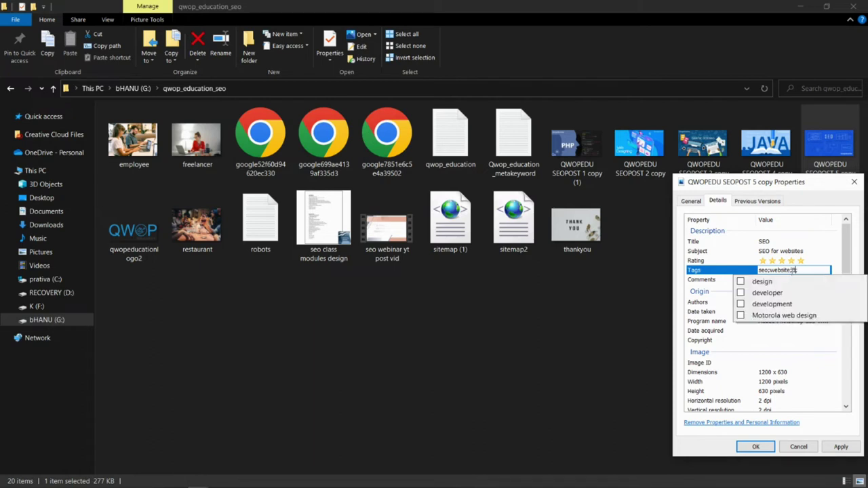
pyautogui.write('al')
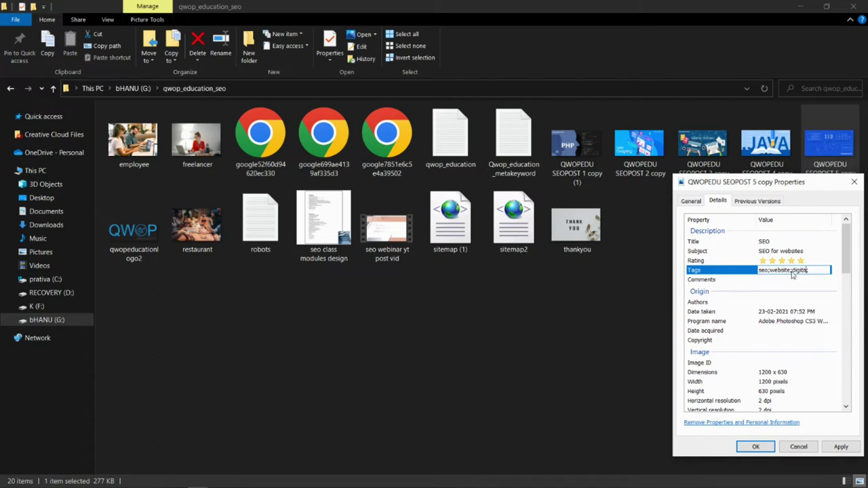
pyautogui.write('marketing;')
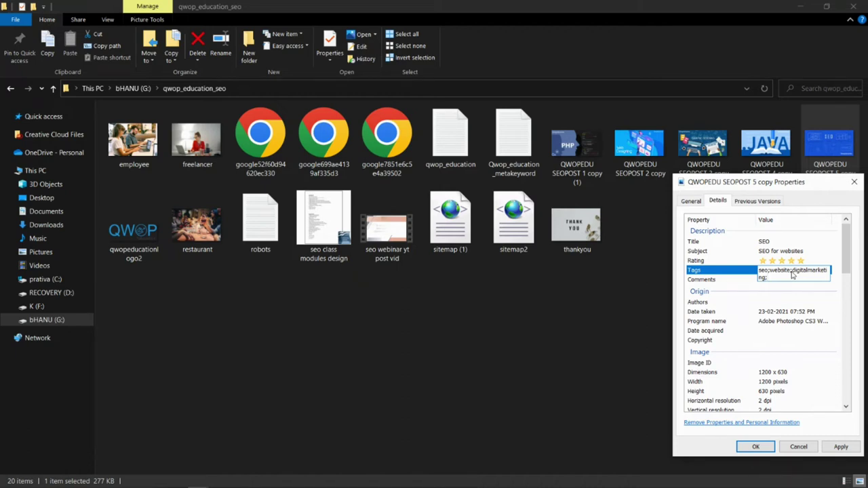
pyautogui.write('ima')
pyautogui.write('gesh')
pyautogui.write('rink')
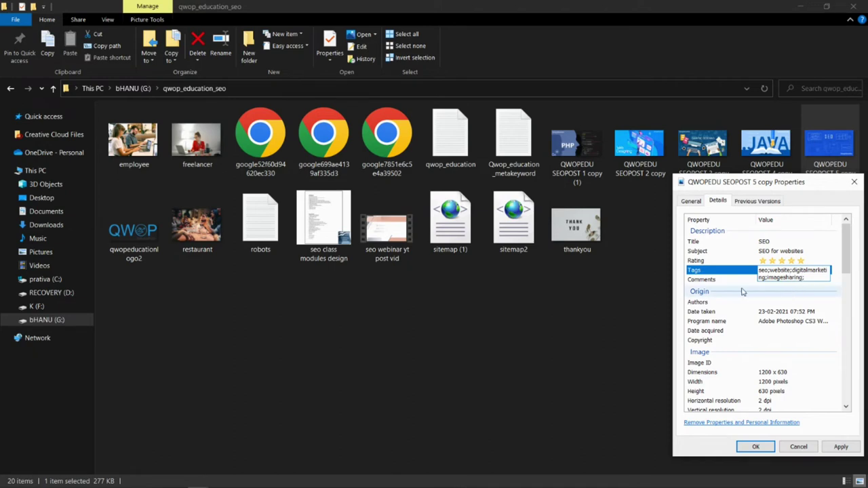
# Leave the image's comments empty and add QWOP Education as its author
pyautogui.click(719, 280)
pyautogui.click(772, 280)
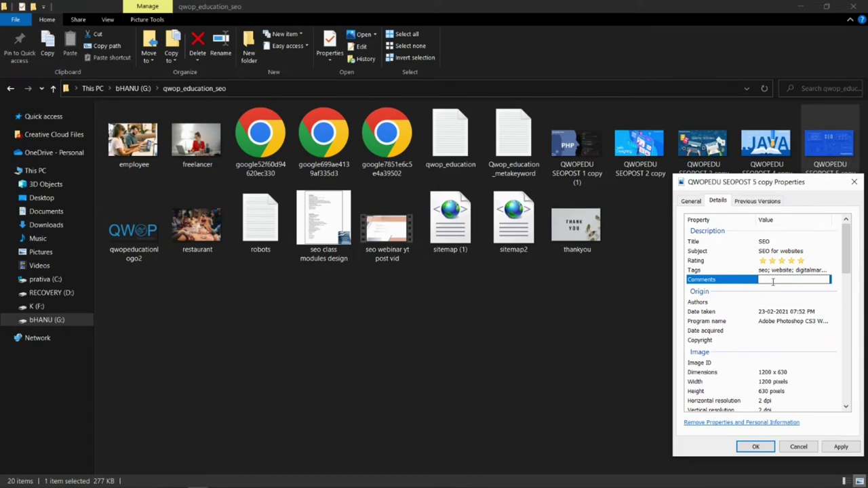
pyautogui.click(758, 303)
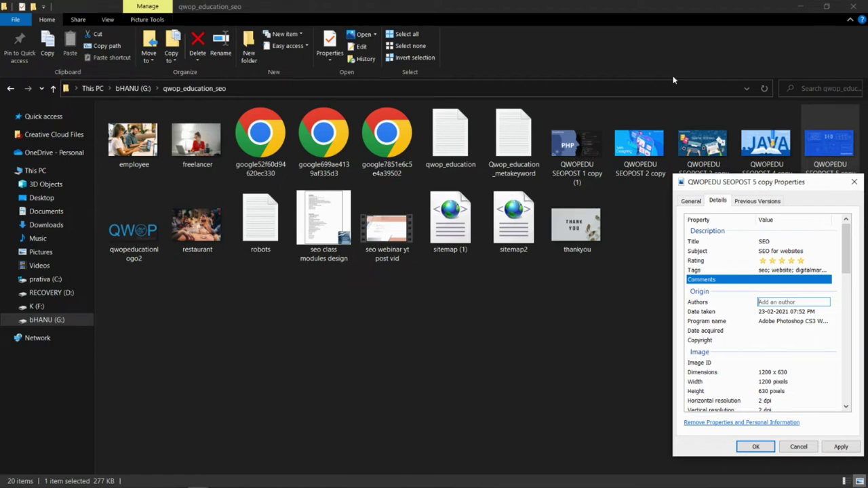
pyautogui.write('QWOP Education;')
# Examine the image's remaining metadata, from the image and camera properties through the advanced photo and file properties
pyautogui.scroll(-1, 733, 349)
pyautogui.scroll(-1, 732, 349)
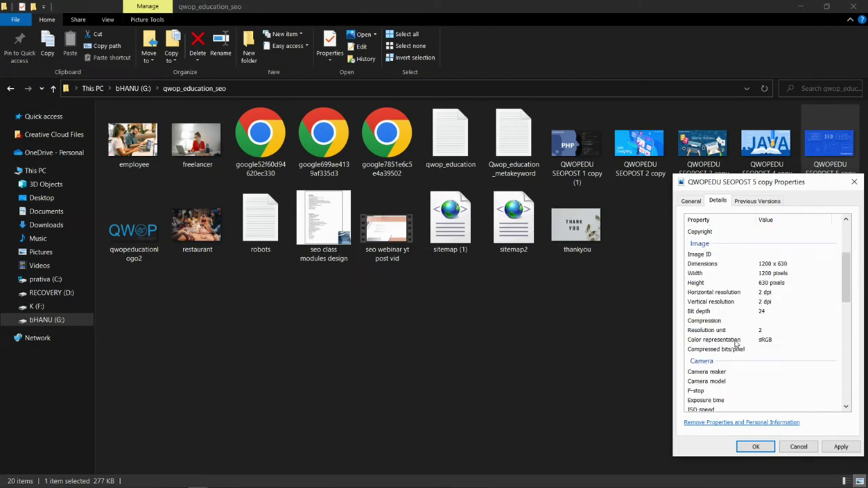
pyautogui.scroll(1, 736, 343)
pyautogui.click(772, 291)
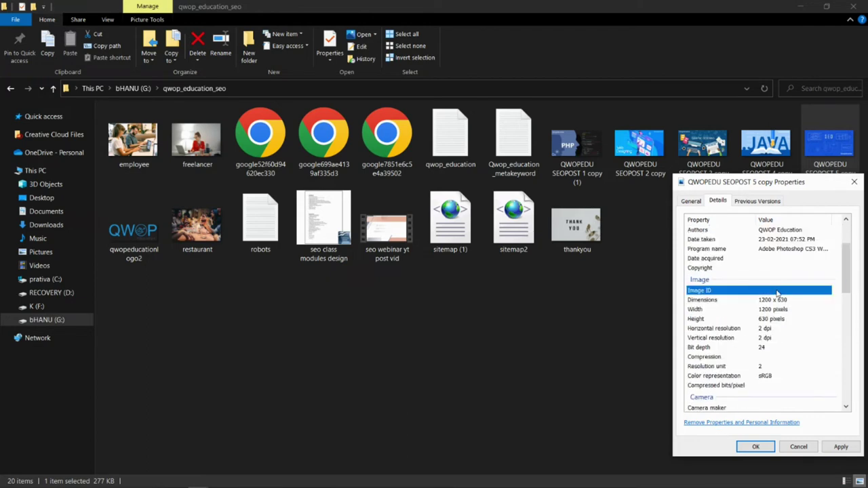
pyautogui.scroll(-2, 760, 337)
pyautogui.scroll(-10, 760, 337)
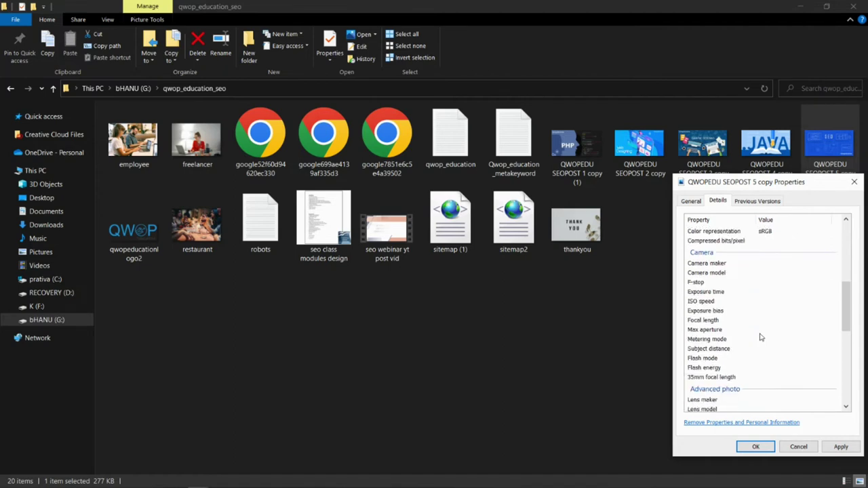
pyautogui.scroll(5, 760, 337)
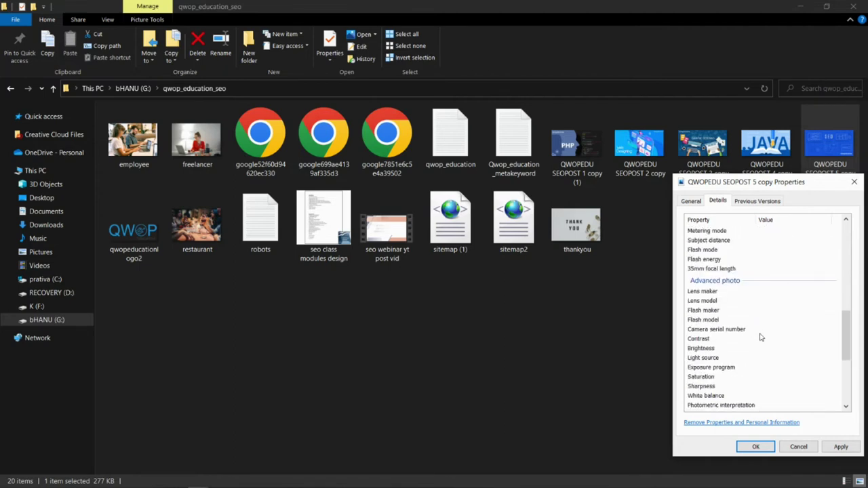
pyautogui.scroll(-4, 760, 337)
pyautogui.scroll(-2, 760, 333)
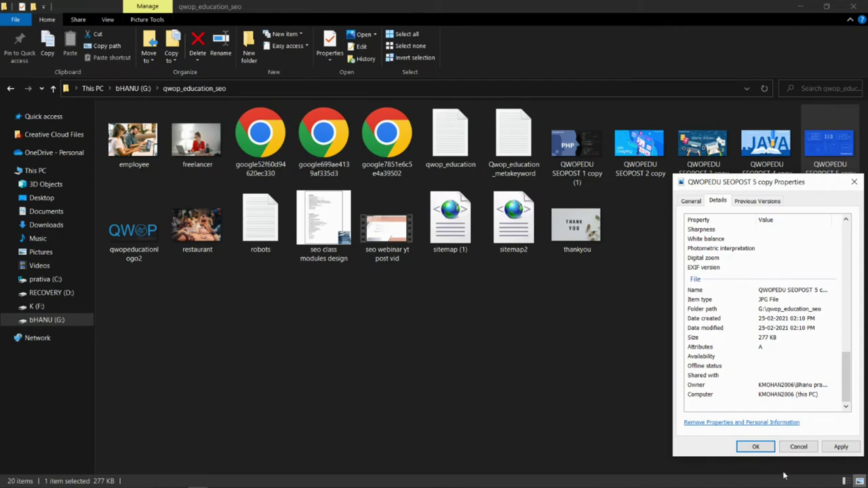
# Apply the edited metadata to the image and close its properties
pyautogui.click(840, 447)
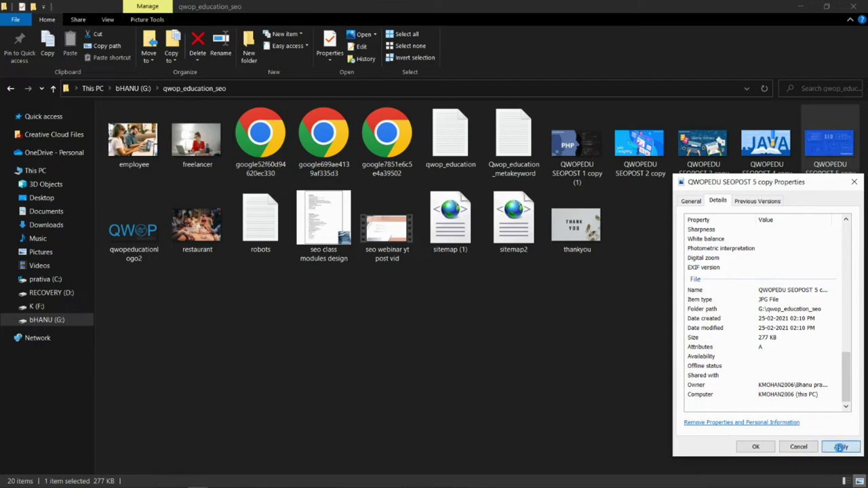
pyautogui.click(754, 446)
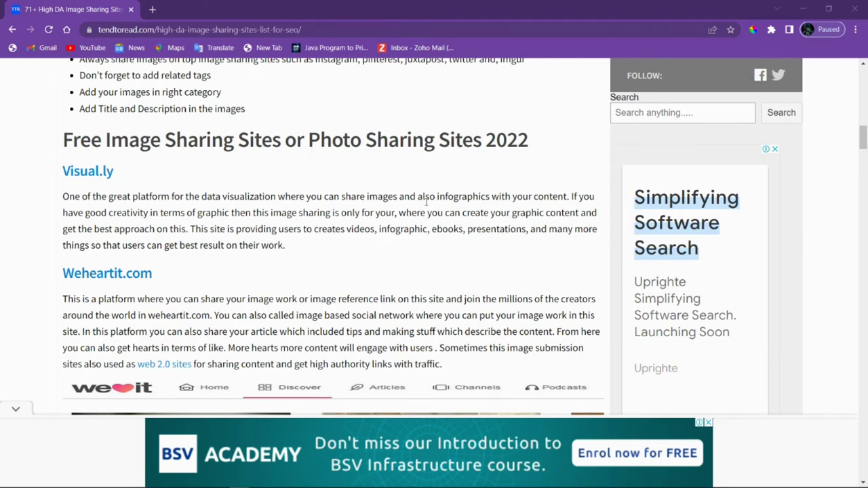
# Switch to Chrome and return to the Google results for "top image sharing sites" to review the listed articles
pyautogui.scroll(-1, 320, 242)
pyautogui.click(12, 30)
pyautogui.click(12, 30)
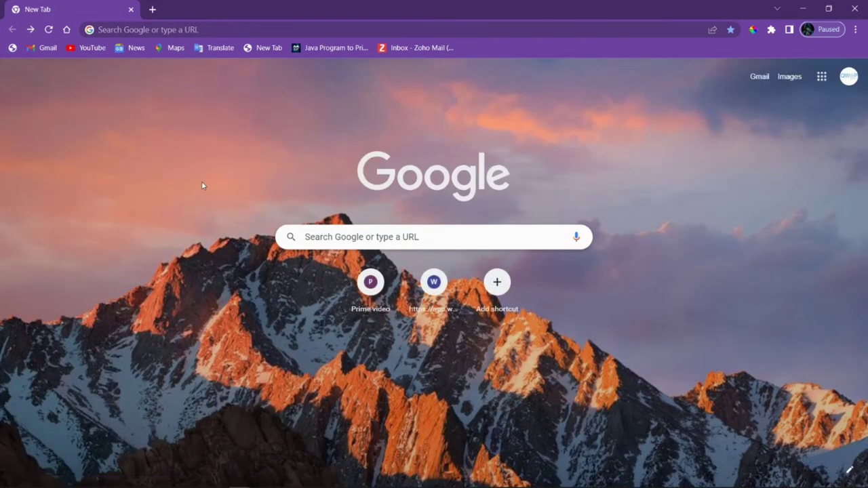
pyautogui.hotkey('alt', 'Right')
pyautogui.scroll(2, 179, 241)
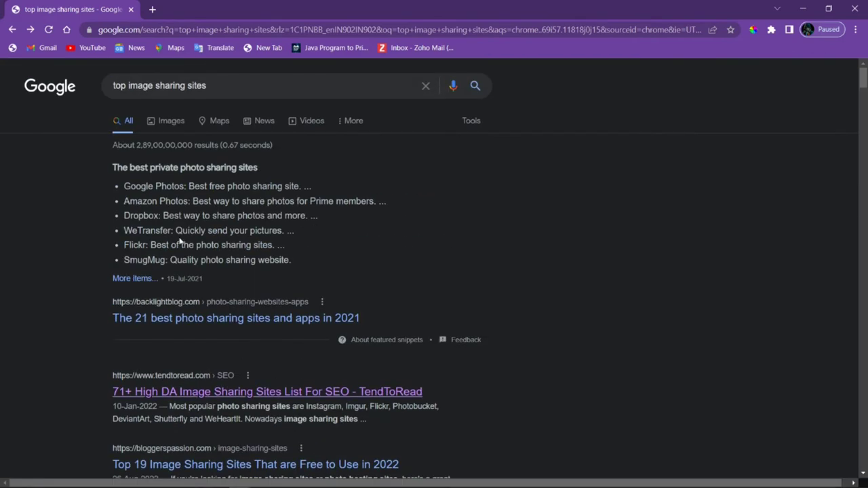
pyautogui.moveTo(234, 84); pyautogui.dragTo(150, 91)
pyautogui.scroll(-1, 243, 439)
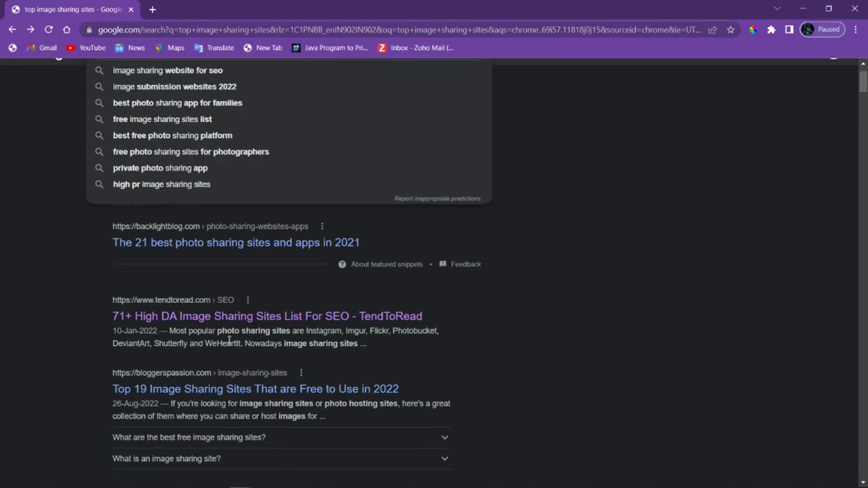
# Open TendToRead's "71+ High DA Image Sharing Sites List For SEO" article and follow its link to Visual.ly
pyautogui.click(238, 318)
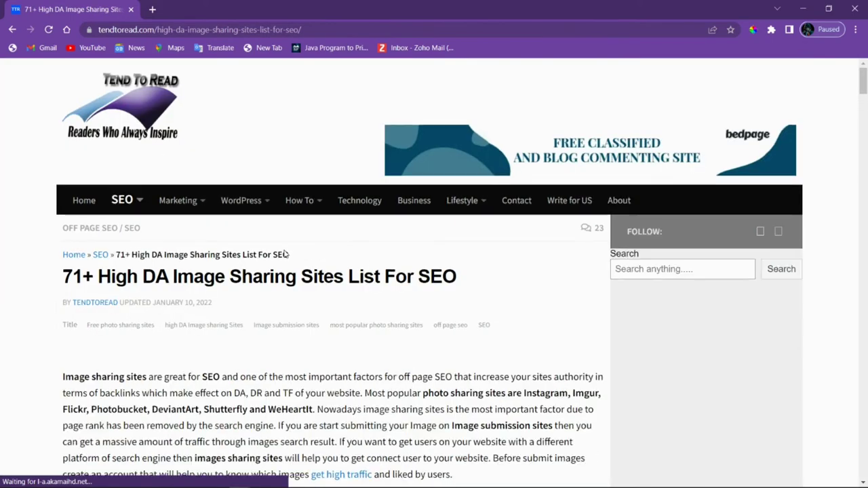
pyautogui.scroll(-5, 285, 256)
pyautogui.scroll(-6, 286, 256)
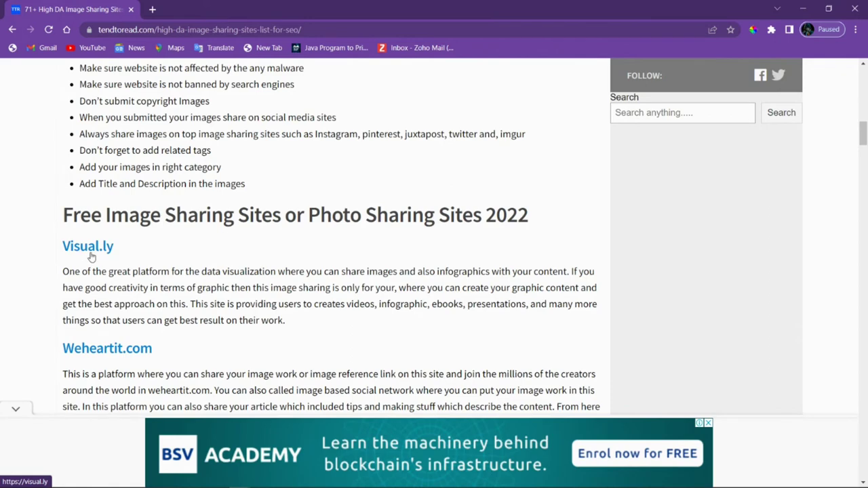
pyautogui.click(102, 248)
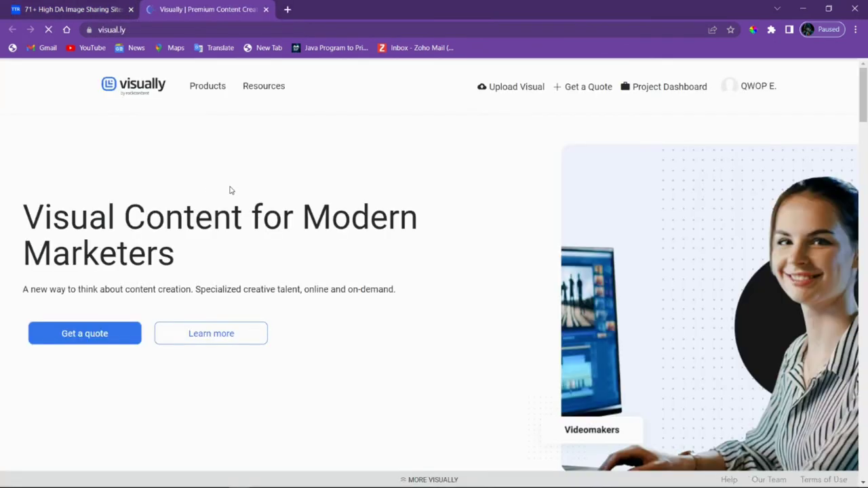
# Start uploading a new visual to Visual.ly with Infographic as the content type
pyautogui.moveTo(778, 88)
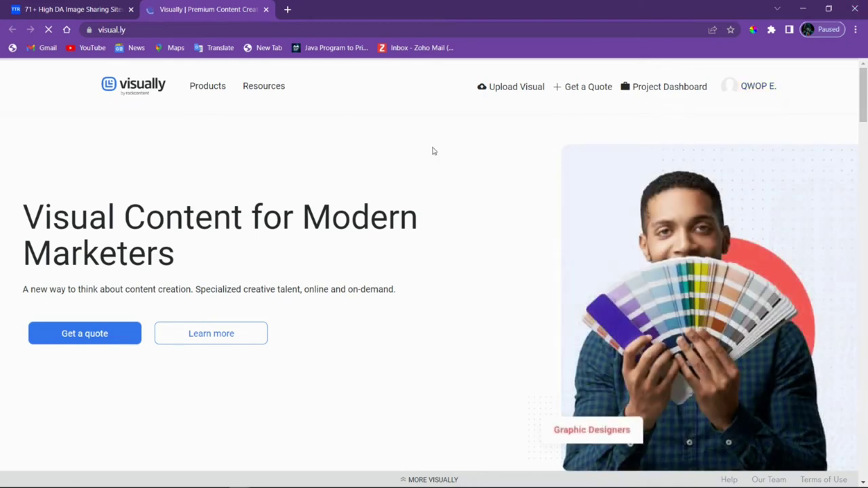
pyautogui.moveTo(701, 109)
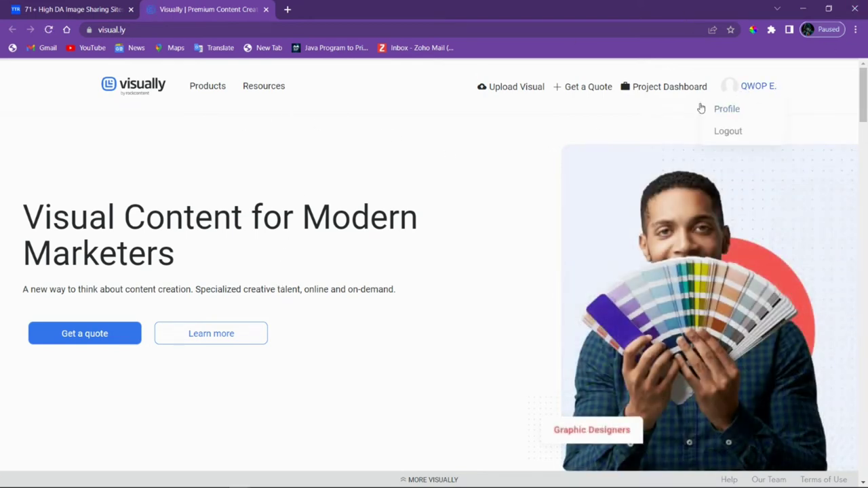
pyautogui.scroll(-2, 244, 170)
pyautogui.scroll(2, 245, 170)
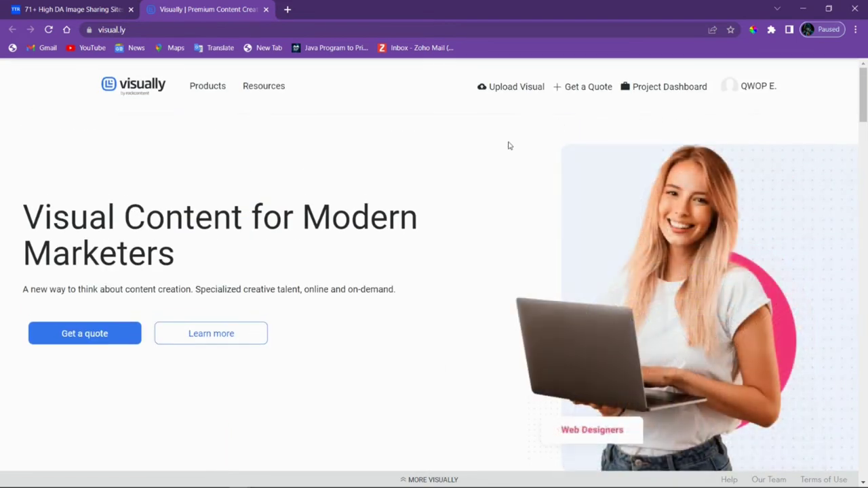
pyautogui.click(531, 91)
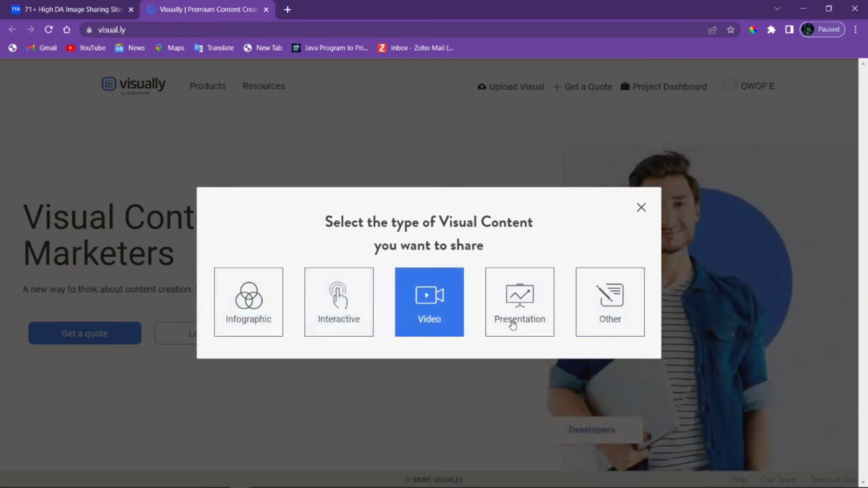
pyautogui.click(252, 310)
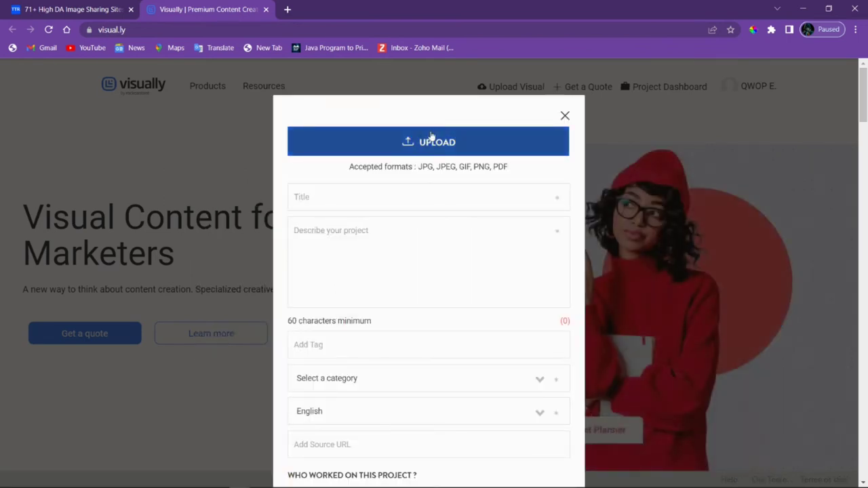
# Upload the image "QWOPEDU SEOPOST 5 copy" from the qwop_education_seo folder as the visual
pyautogui.click(432, 139)
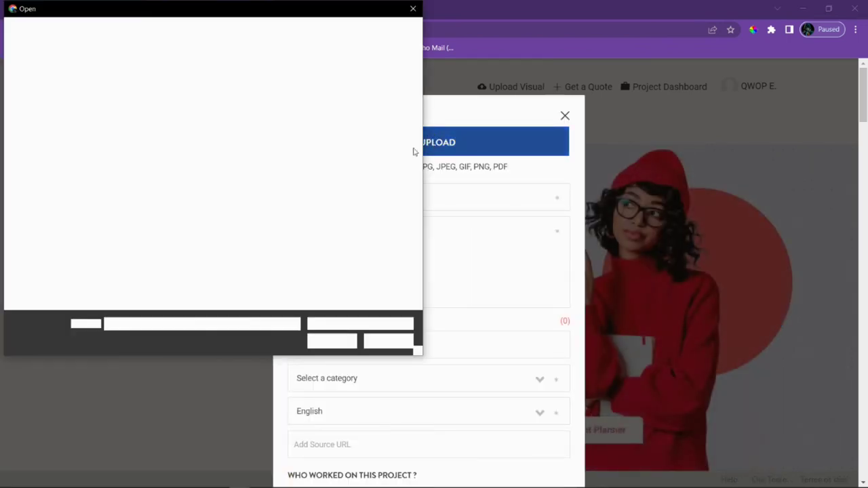
pyautogui.scroll(-2, 296, 190)
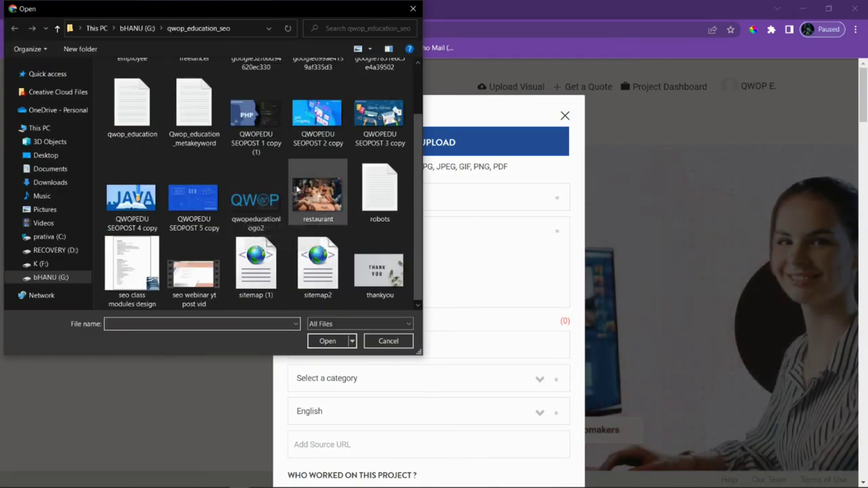
pyautogui.scroll(2, 271, 209)
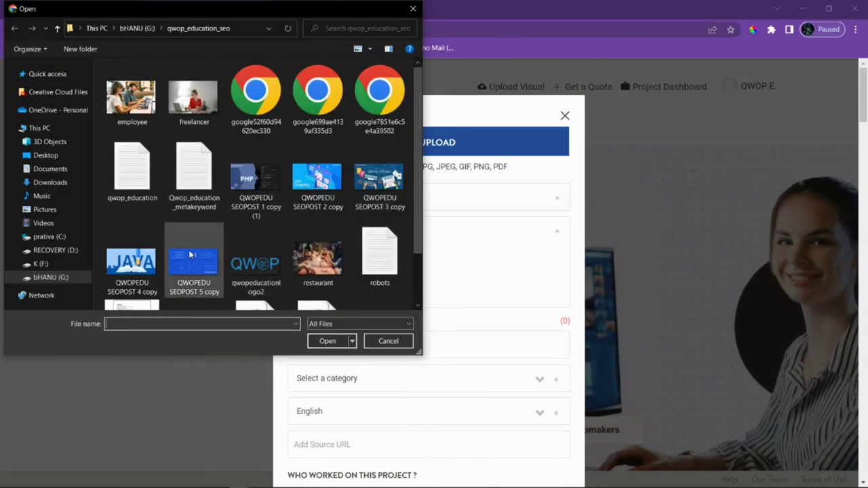
pyautogui.click(195, 271)
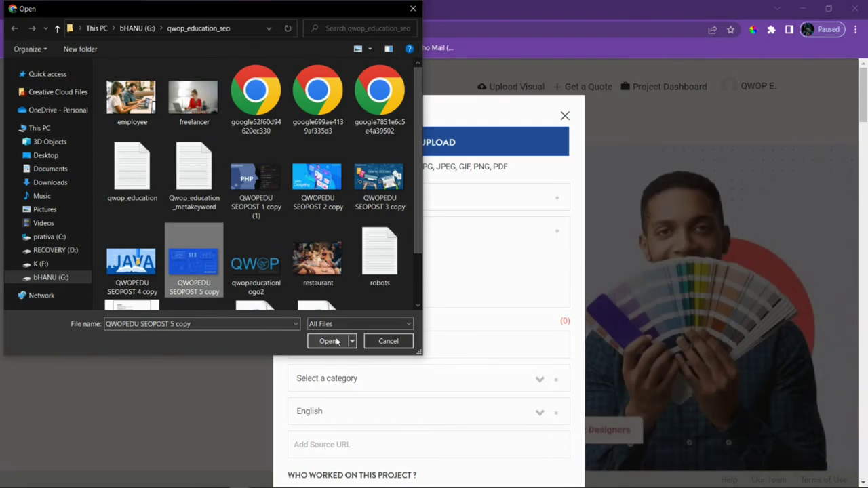
pyautogui.click(329, 341)
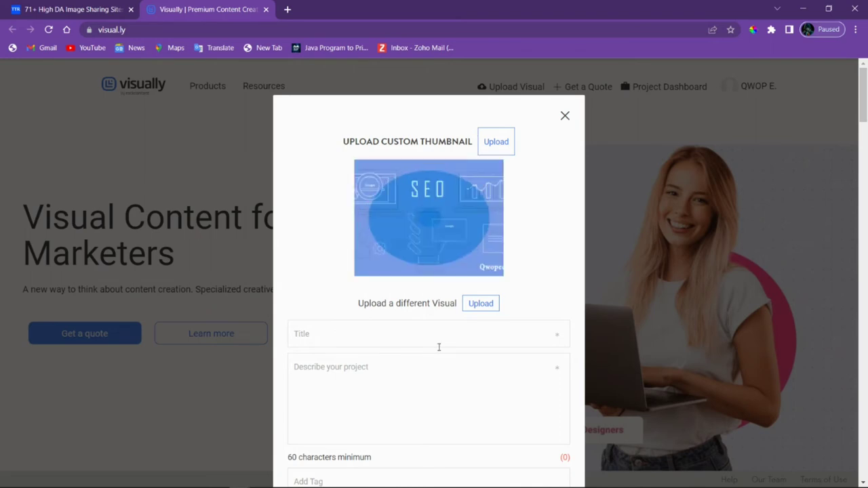
# Title the uploaded visual "SEO"
pyautogui.scroll(-2, 437, 271)
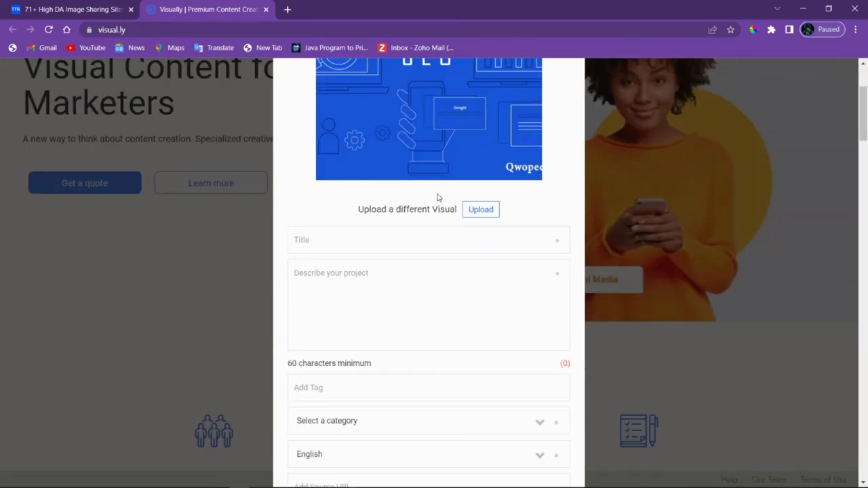
pyautogui.scroll(-1, 419, 227)
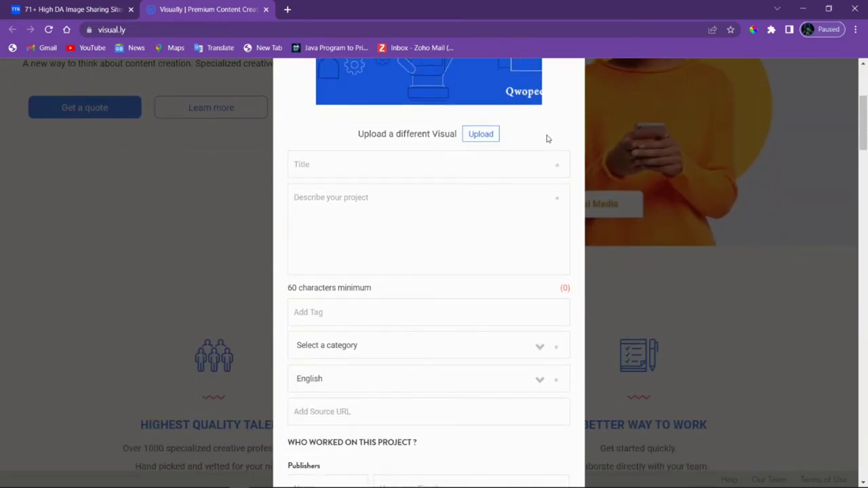
pyautogui.click(503, 164)
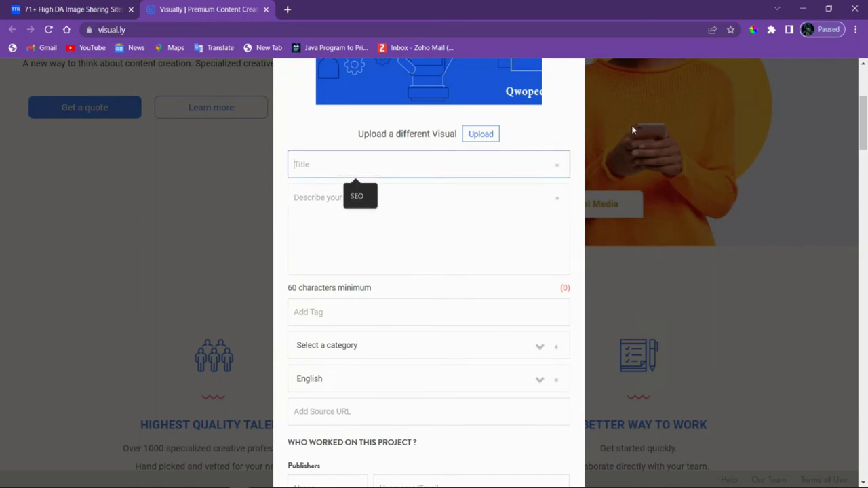
pyautogui.click(350, 197)
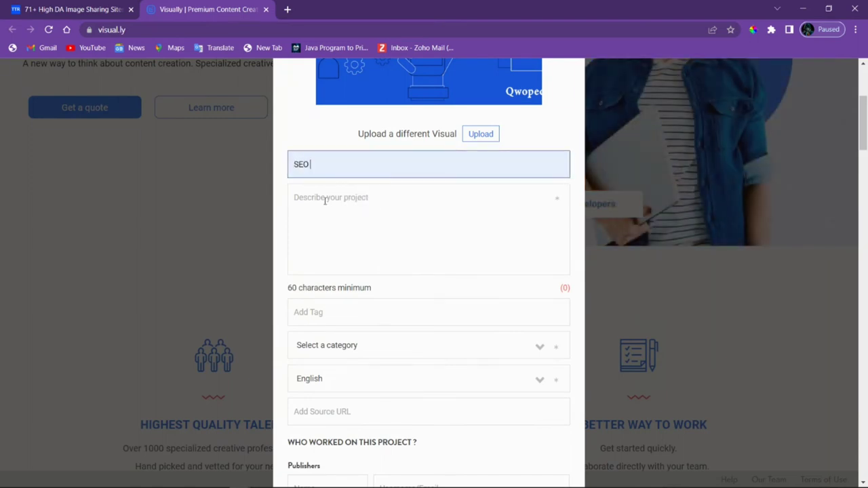
# Enter the project description "My best image for sharing regarding seo"
pyautogui.click(324, 201)
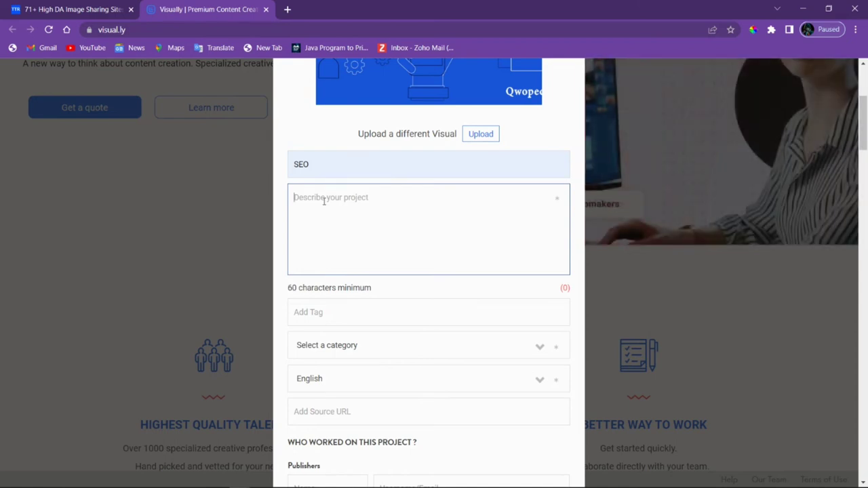
pyautogui.click(324, 201)
pyautogui.write('M')
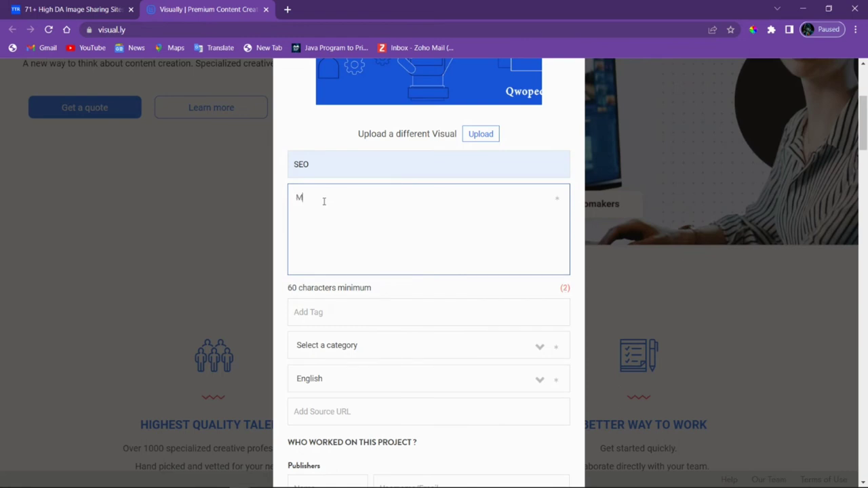
pyautogui.write('y best')
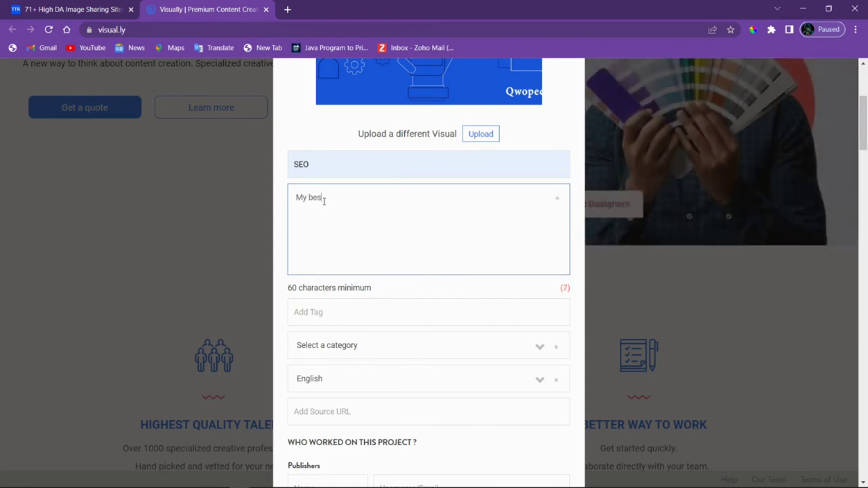
pyautogui.write(' image fo')
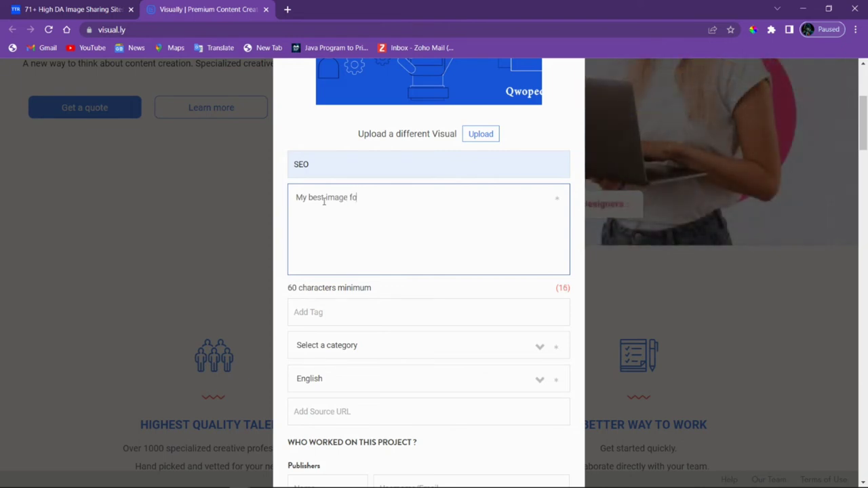
pyautogui.write('r sharing regard')
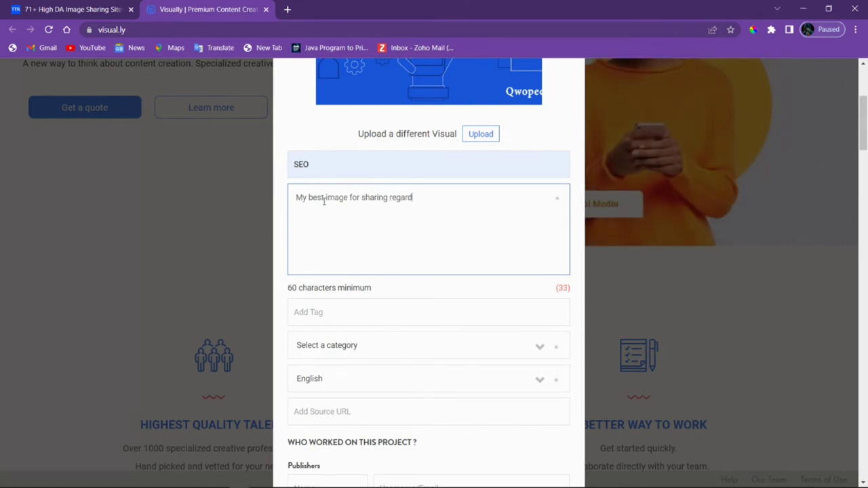
pyautogui.write('ing seo')
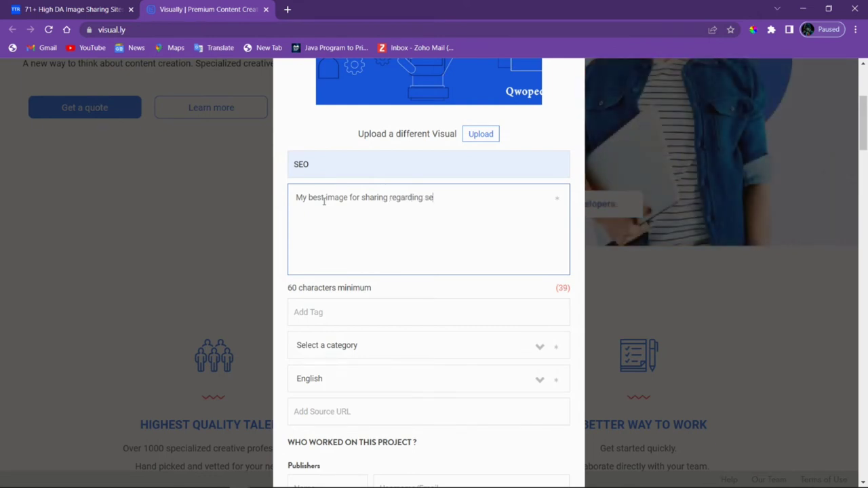
# Add the tag "seo" to the visual and set its category to Education
pyautogui.click(425, 314)
pyautogui.scroll(-1, 404, 210)
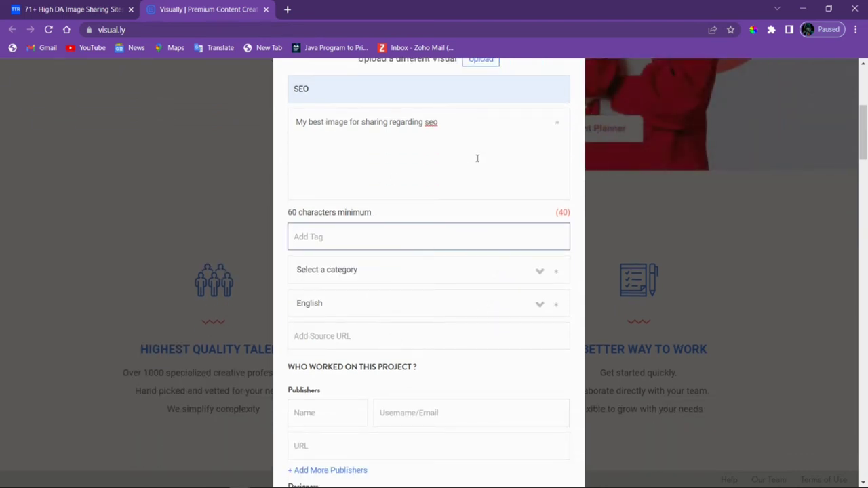
pyautogui.write('seo')
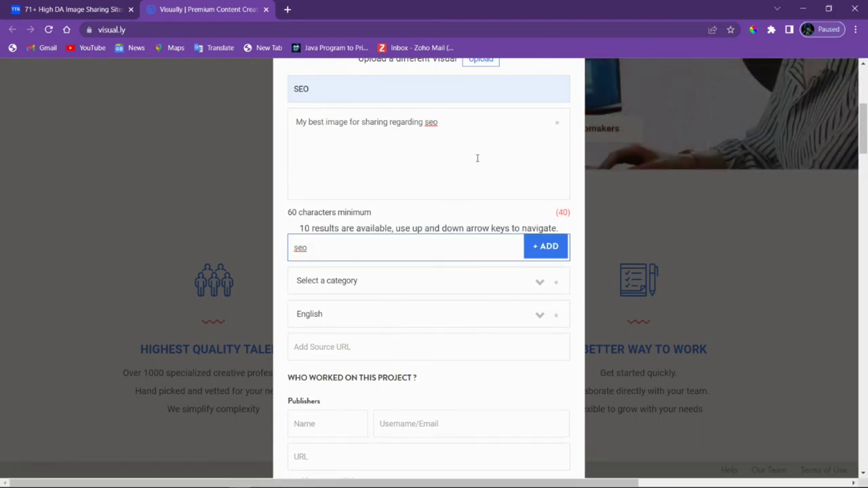
pyautogui.press('Return')
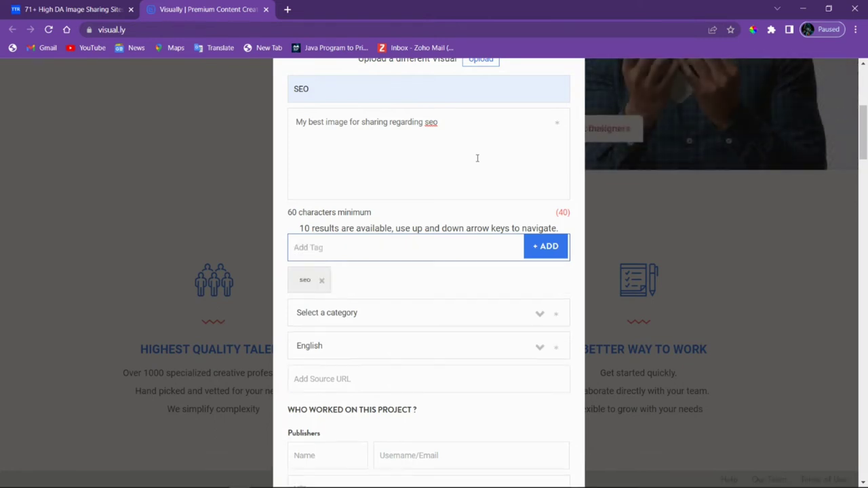
pyautogui.click(538, 317)
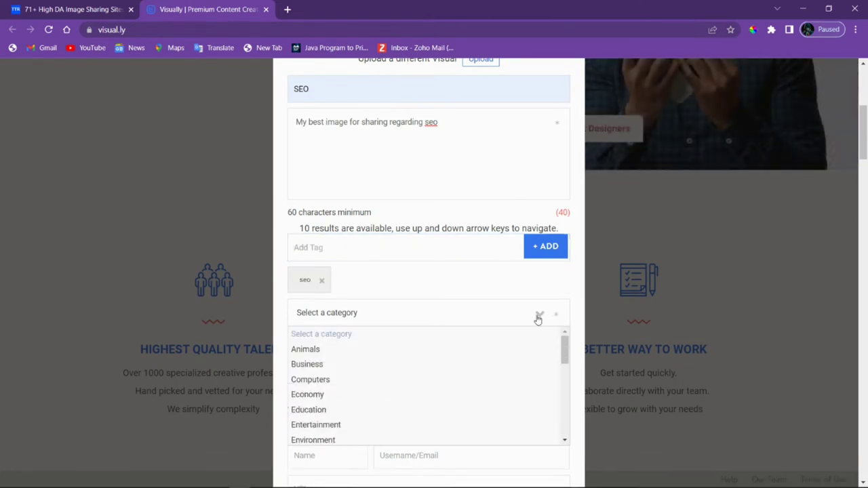
pyautogui.scroll(-3, 359, 397)
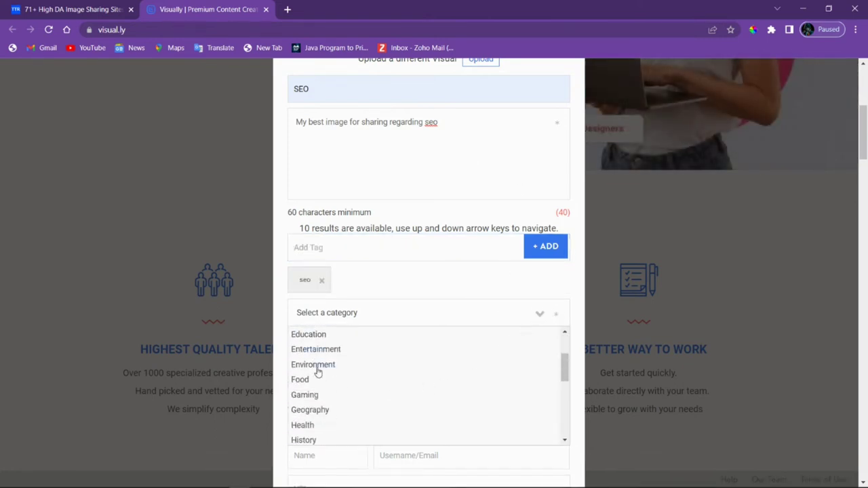
pyautogui.click(315, 335)
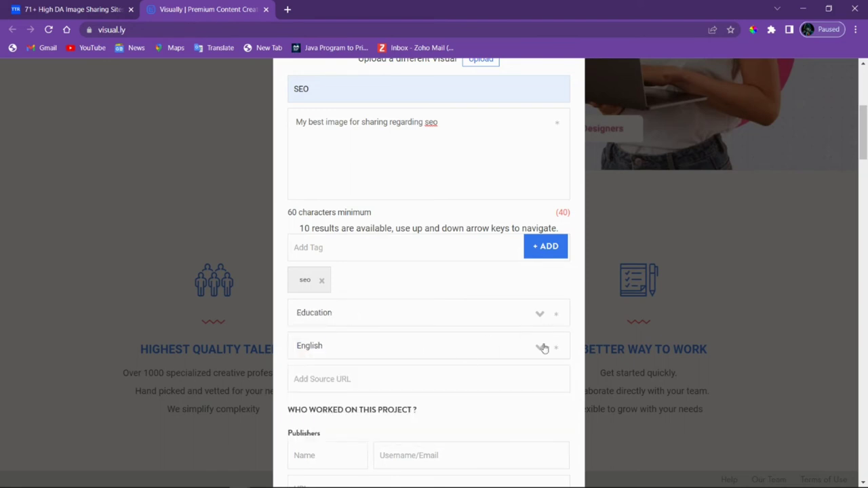
# Set the visual's source URL to qwoptechnologies.com/training
pyautogui.scroll(-1, 393, 326)
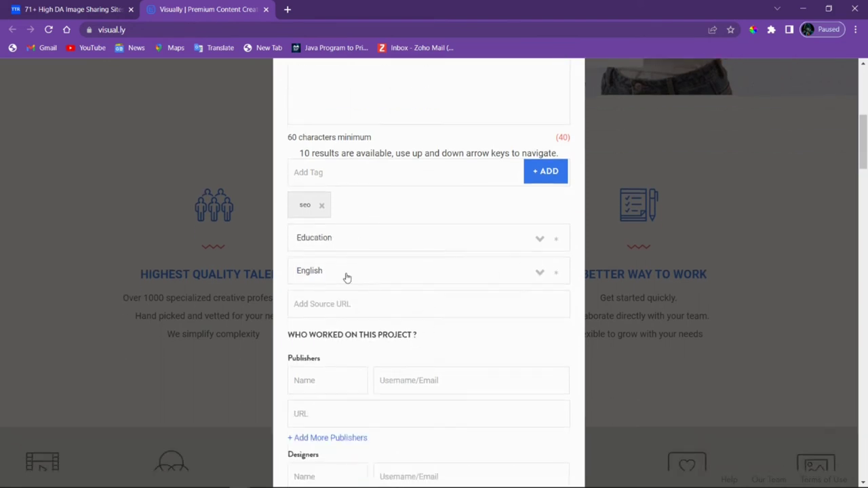
pyautogui.click(343, 309)
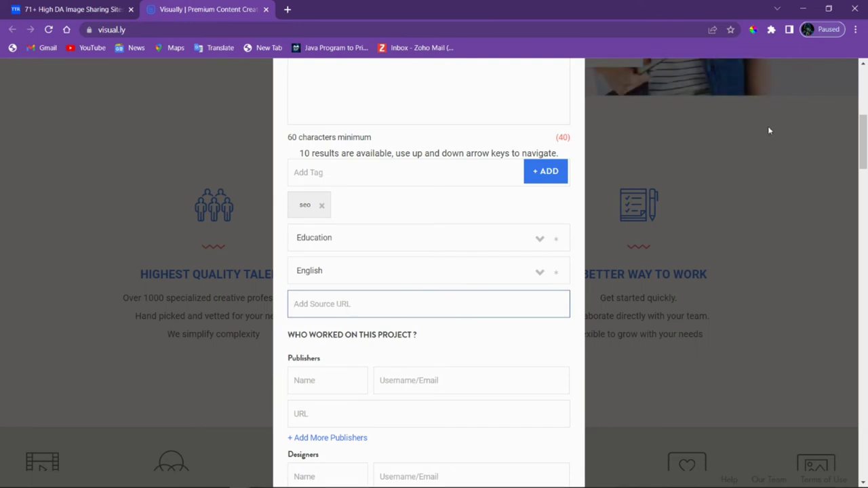
pyautogui.write('c')
pyautogui.press('BackSpace')
pyautogui.write('q')
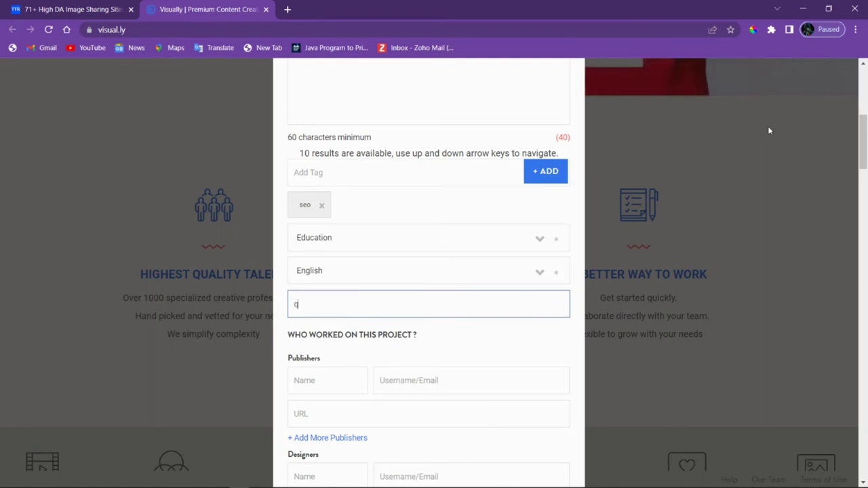
pyautogui.write('woptechnolo')
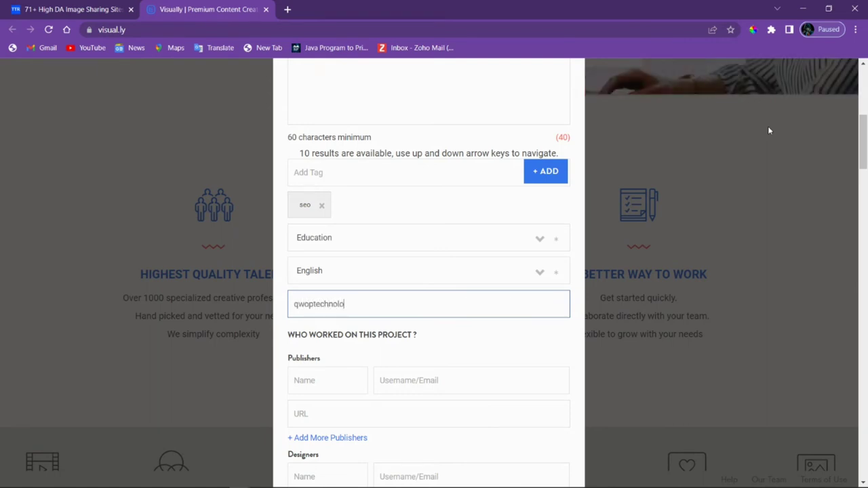
pyautogui.write('gies.com')
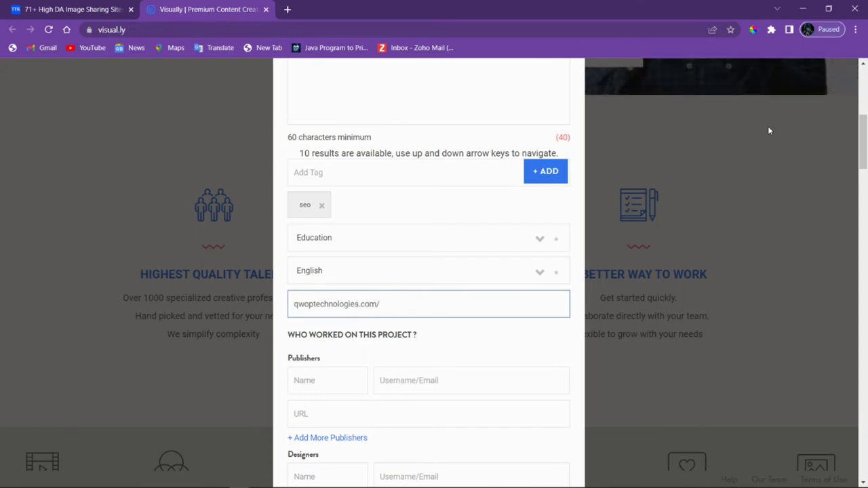
pyautogui.write('/tr')
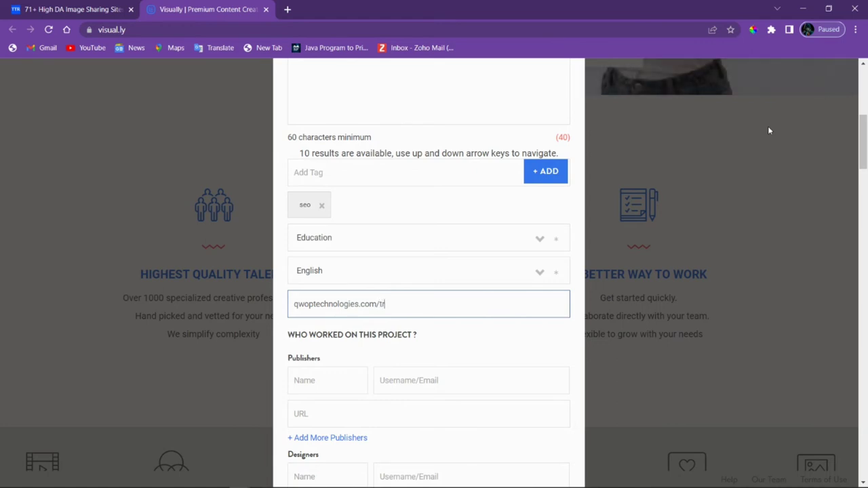
pyautogui.write('aining')
# Enter "qwop" as the publisher's name in the project credits
pyautogui.scroll(-1, 347, 310)
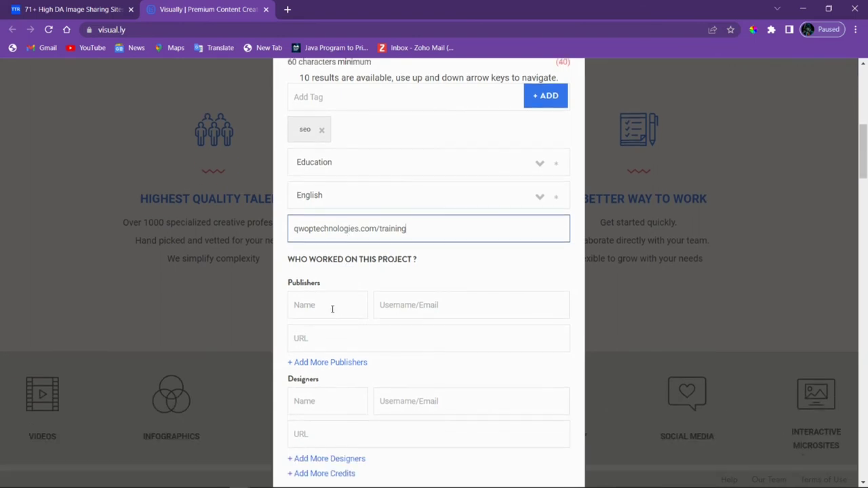
pyautogui.scroll(-1, 327, 305)
pyautogui.click(337, 230)
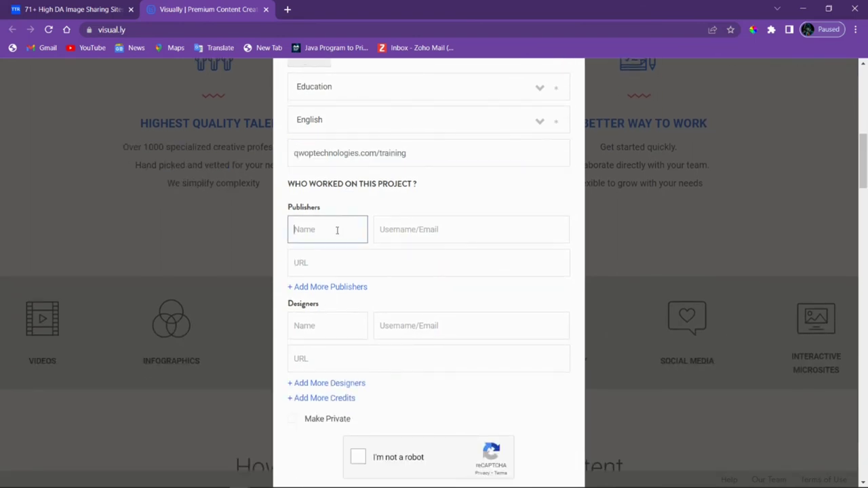
pyautogui.write('qwop')
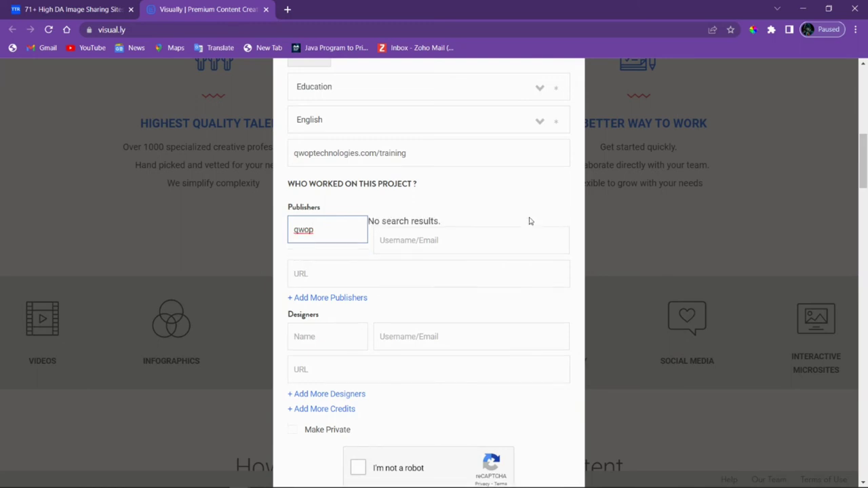
# Complete the publisher's name as "qwop education" and confirm the reCAPTCHA robot check
pyautogui.write(' education')
pyautogui.scroll(-2, 407, 253)
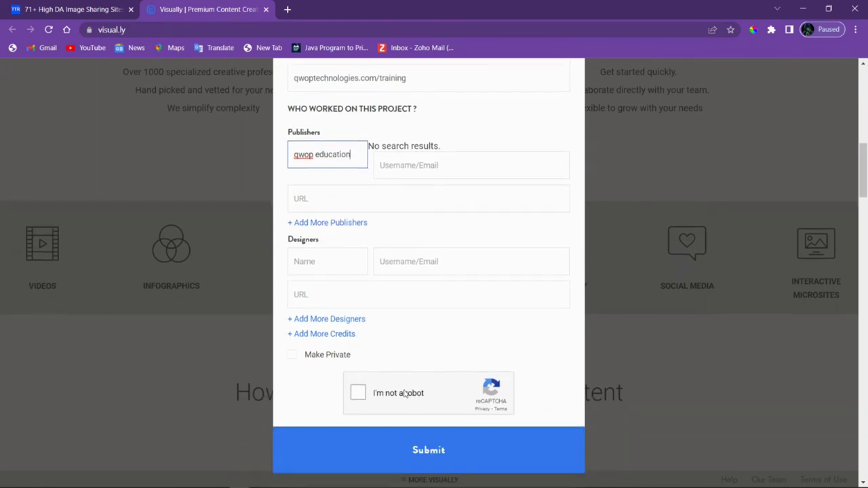
pyautogui.click(358, 393)
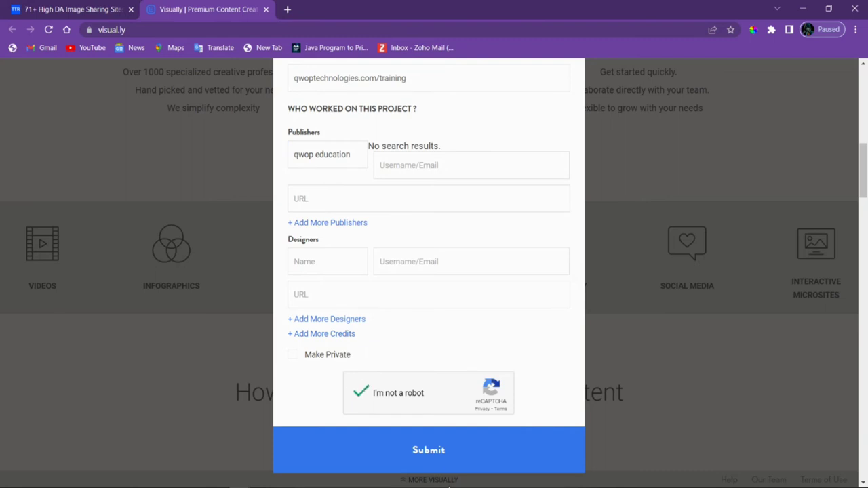
# Look over the remaining project credit fields and try to submit the visual
pyautogui.scroll(2, 376, 255)
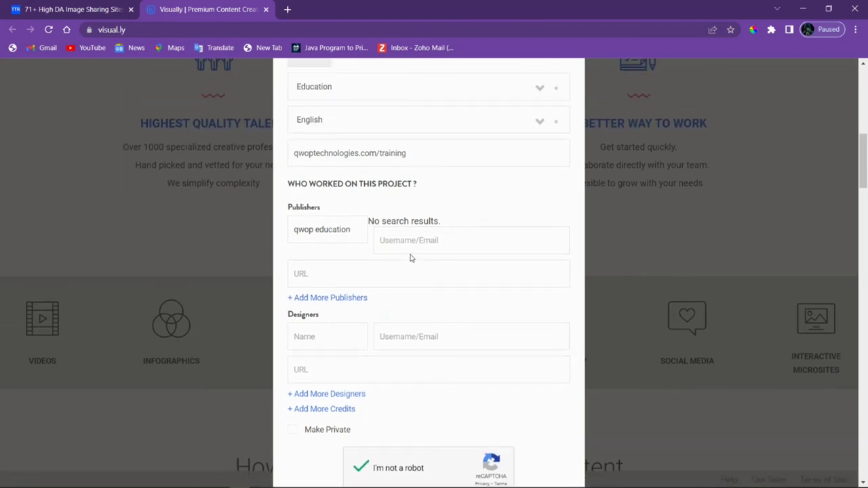
pyautogui.scroll(-2, 412, 358)
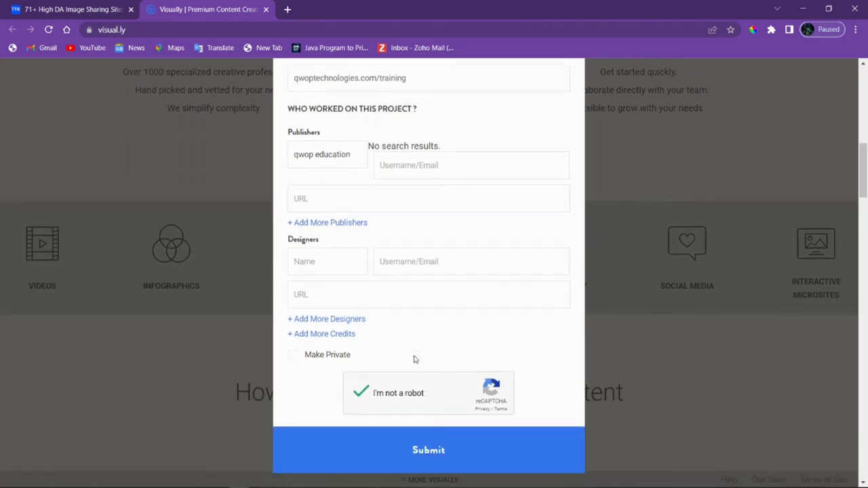
pyautogui.scroll(-2, 422, 296)
pyautogui.click(396, 373)
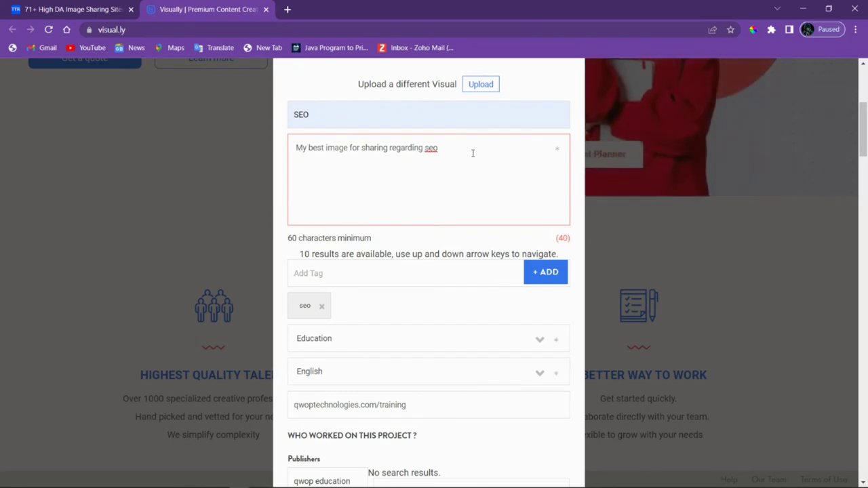
# Extend the visual's description after "regarding seo" with ". and making you understand what"
pyautogui.scroll(-10, 538, 180)
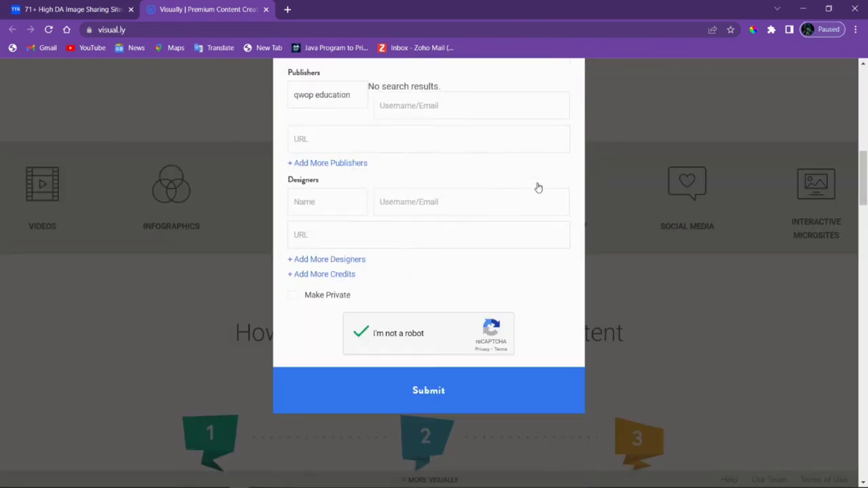
pyautogui.scroll(3, 495, 263)
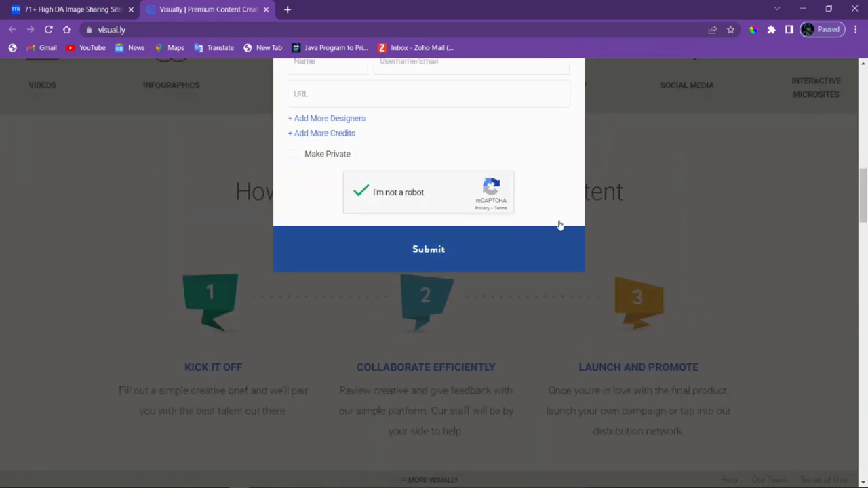
pyautogui.scroll(9, 490, 287)
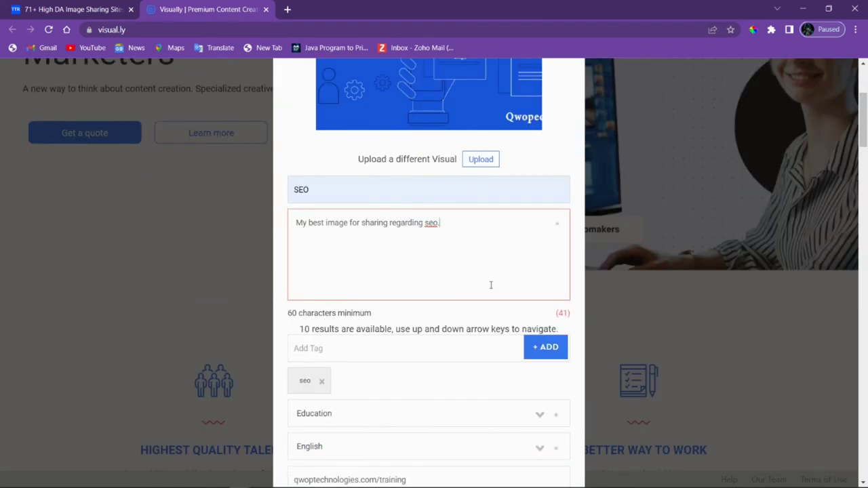
pyautogui.scroll(2, 490, 285)
pyautogui.scroll(-2, 420, 272)
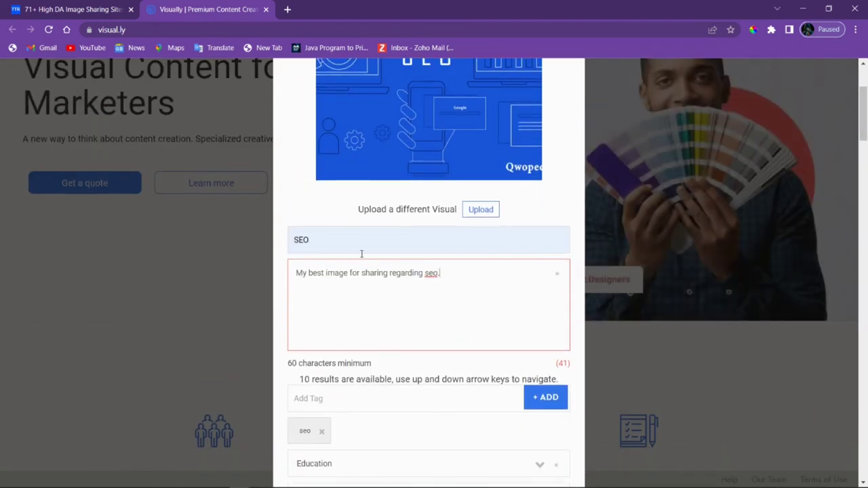
pyautogui.scroll(-1, 373, 299)
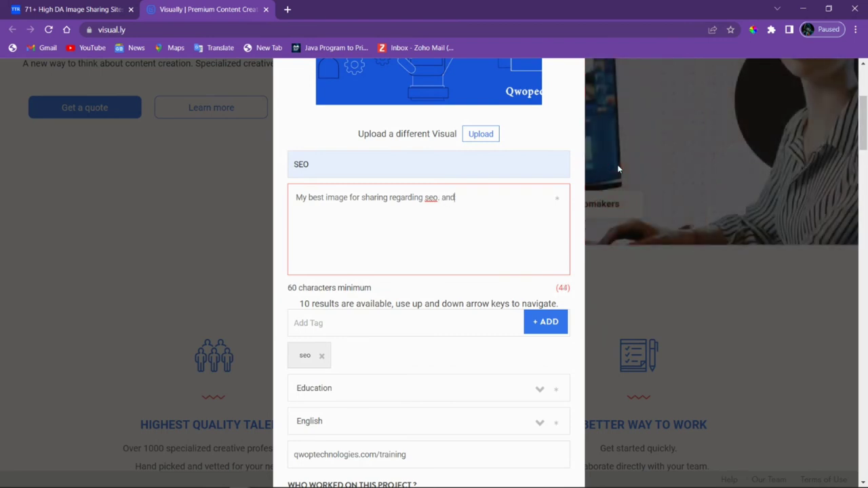
pyautogui.write('maki')
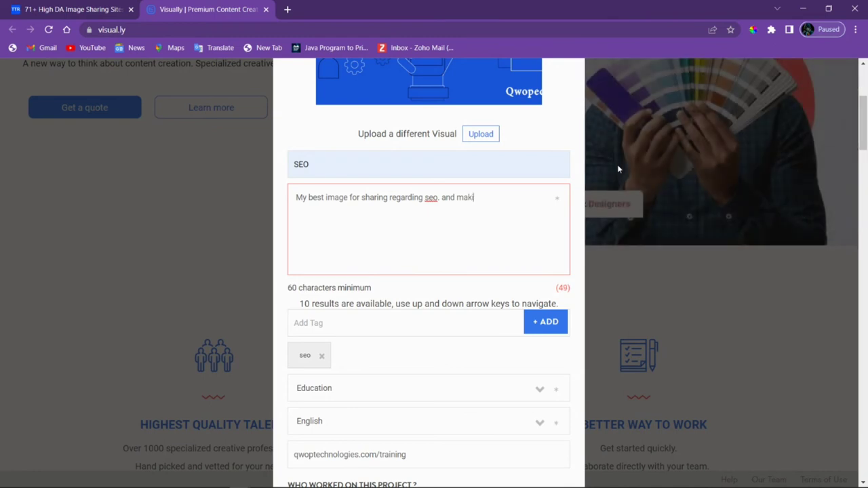
pyautogui.write('ng ')
pyautogui.write('you ur')
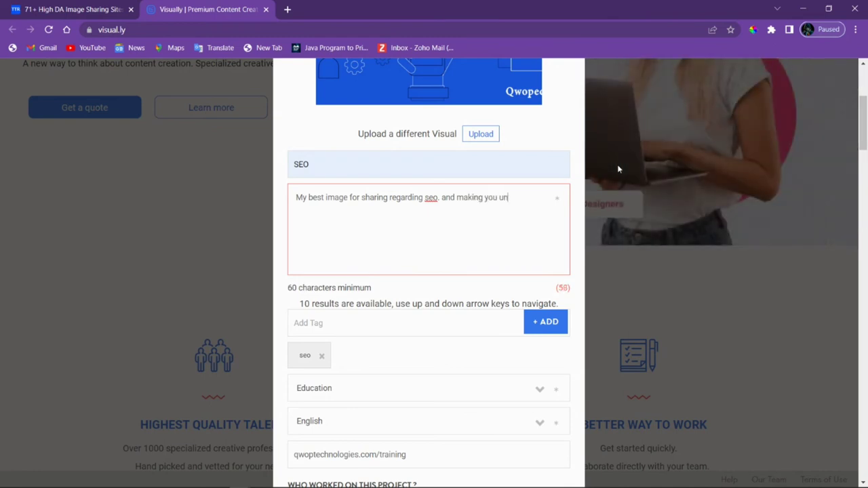
pyautogui.write('derstand')
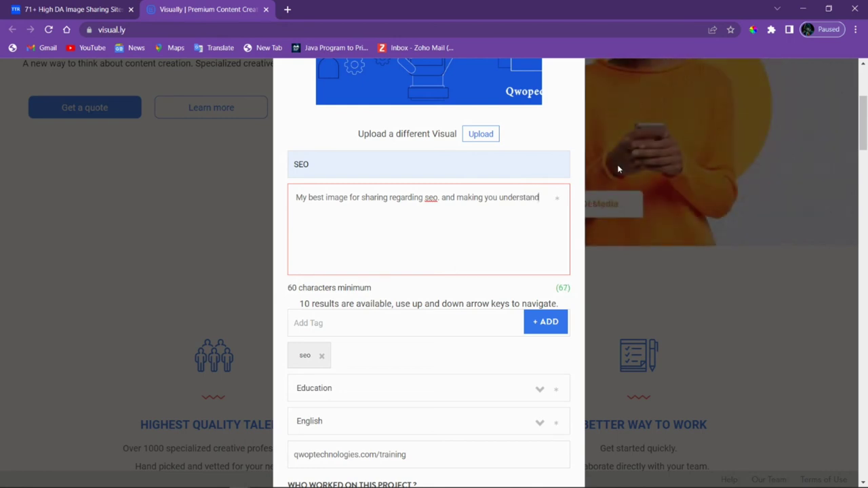
pyautogui.write(' what')
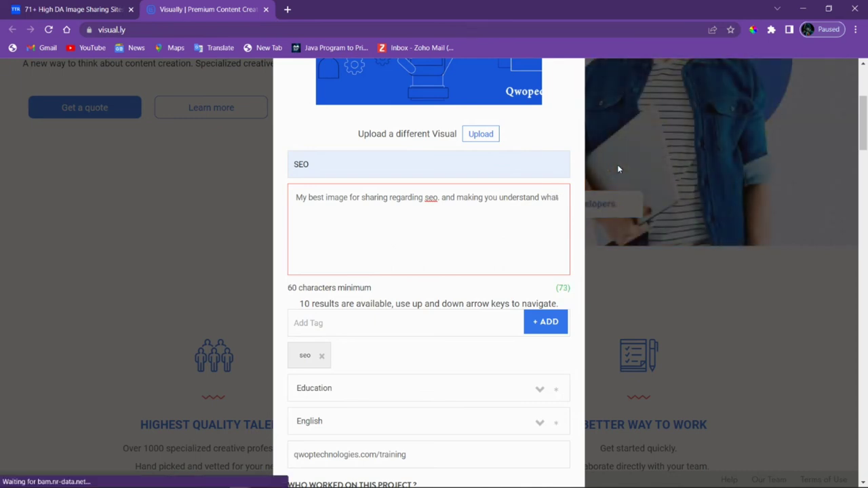
# Finish the description's last sentence with "seo is all about."
pyautogui.scroll(-10, 617, 169)
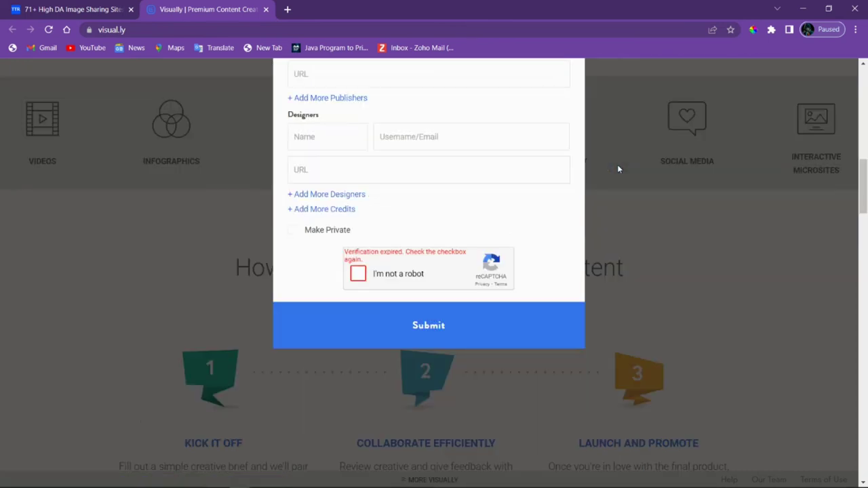
pyautogui.scroll(2, 446, 246)
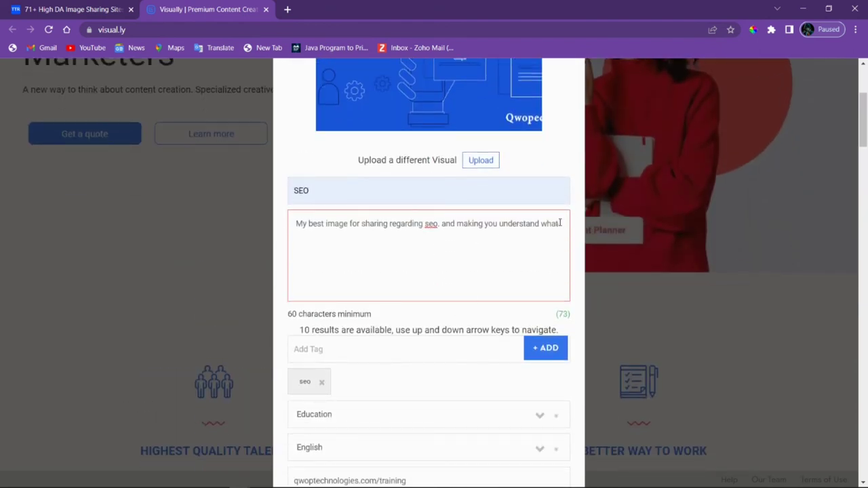
pyautogui.write('s')
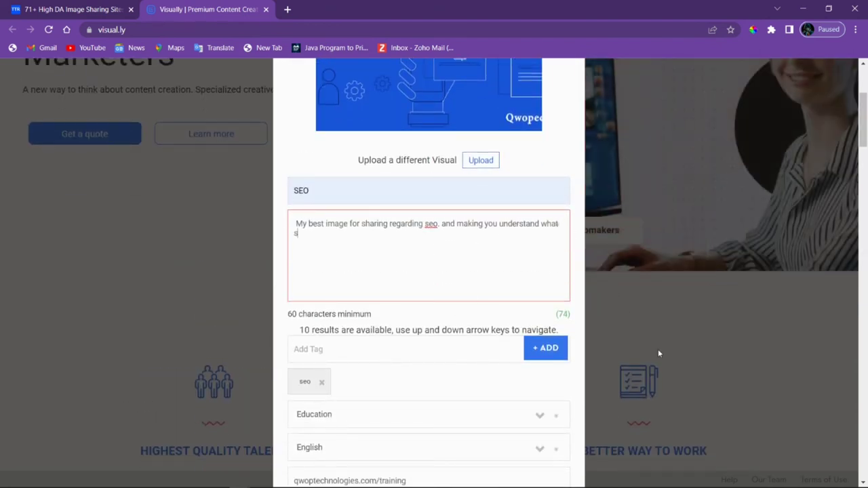
pyautogui.write('eo is a')
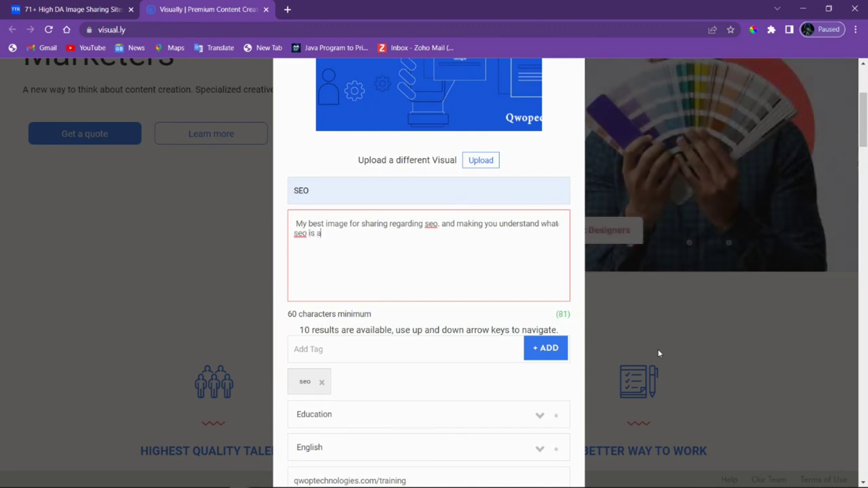
pyautogui.press('BackSpace')
pyautogui.press('BackSpace')
pyautogui.write('l abou')
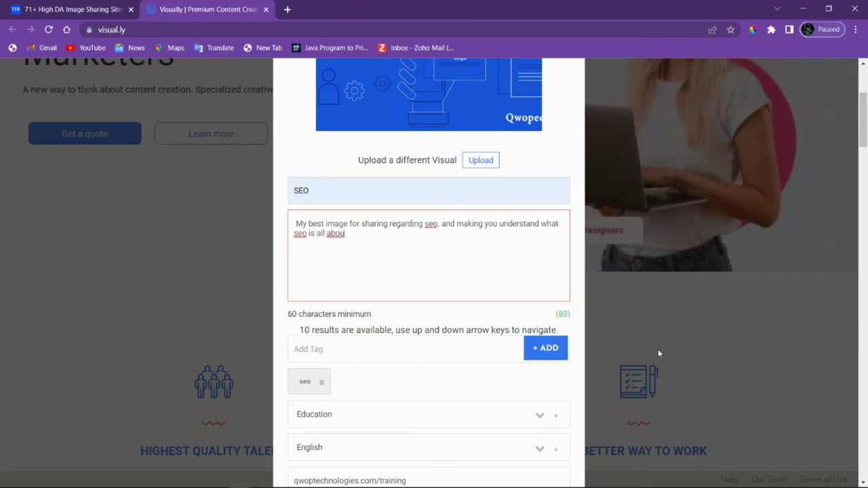
pyautogui.write('t.')
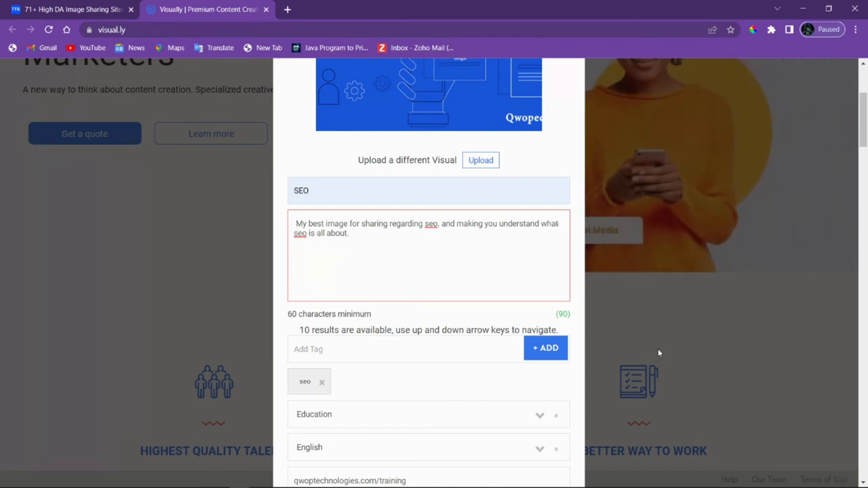
# Redo the reCAPTCHA robot check and submit the visual for publishing
pyautogui.scroll(-5, 655, 353)
pyautogui.write('.')
pyautogui.scroll(-10, 390, 319)
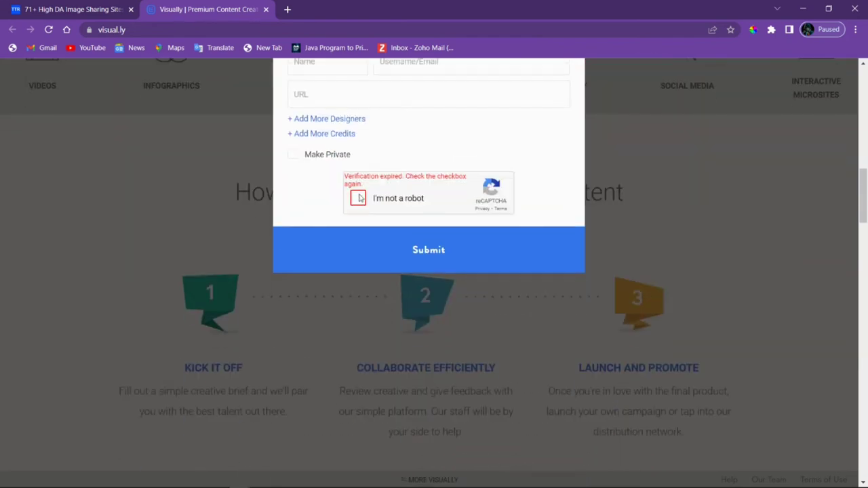
pyautogui.click(359, 198)
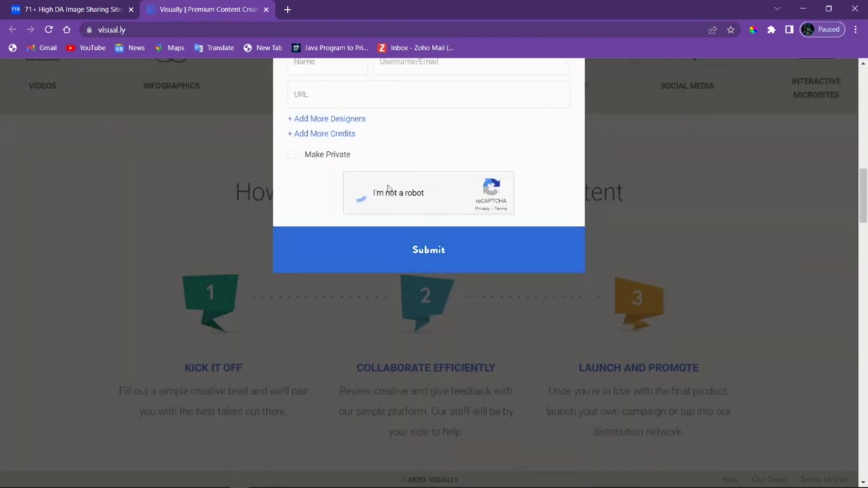
pyautogui.click(449, 249)
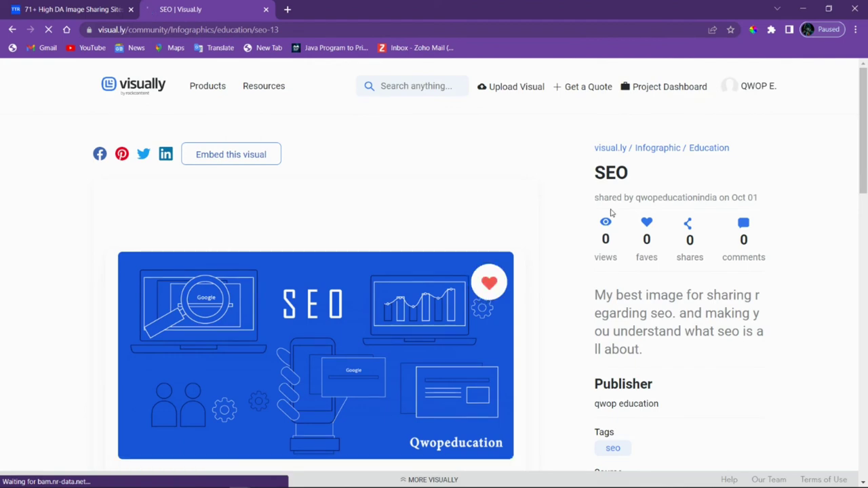
# Review the published visual's page, checking its address, title, description, publisher, tags, source link and category
pyautogui.scroll(-3, 305, 281)
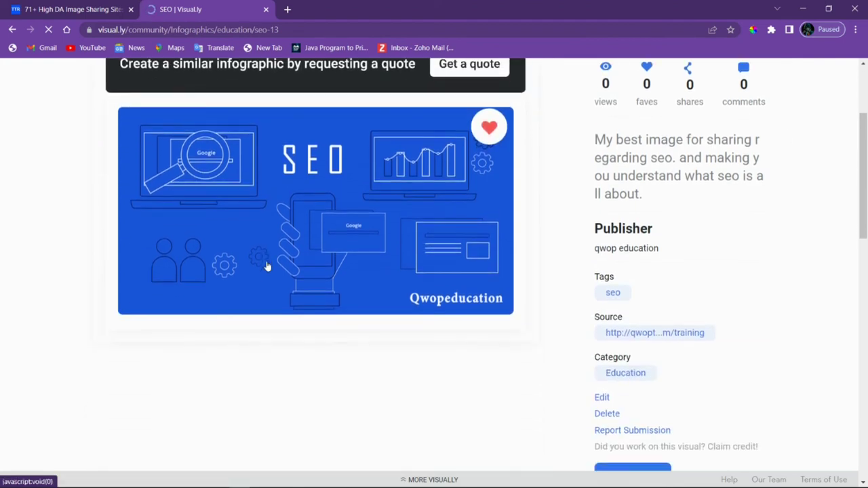
pyautogui.scroll(3, 514, 259)
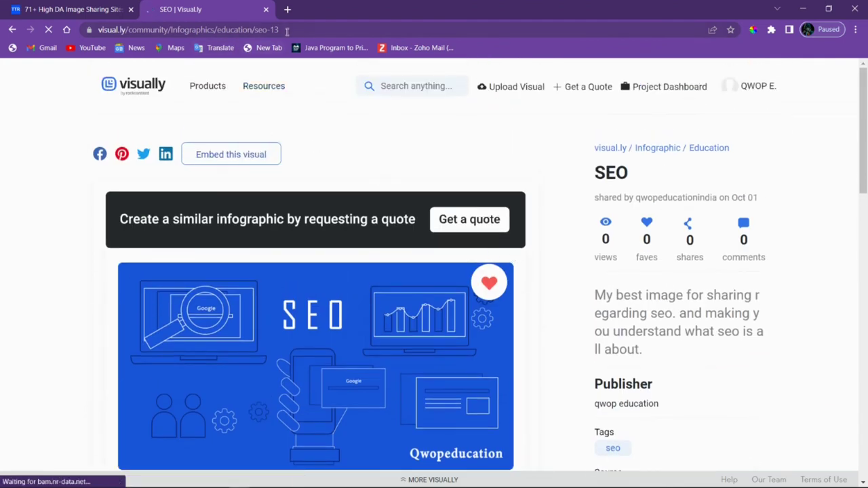
pyautogui.moveTo(288, 29); pyautogui.dragTo(99, 30)
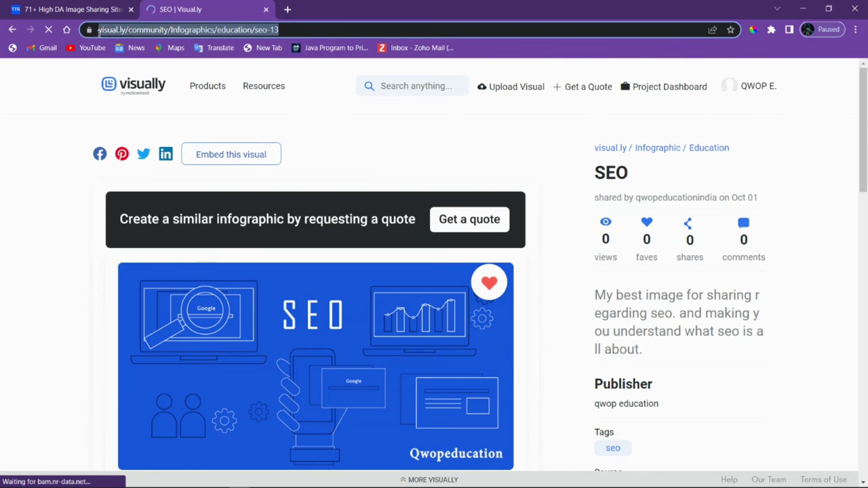
pyautogui.click(310, 29)
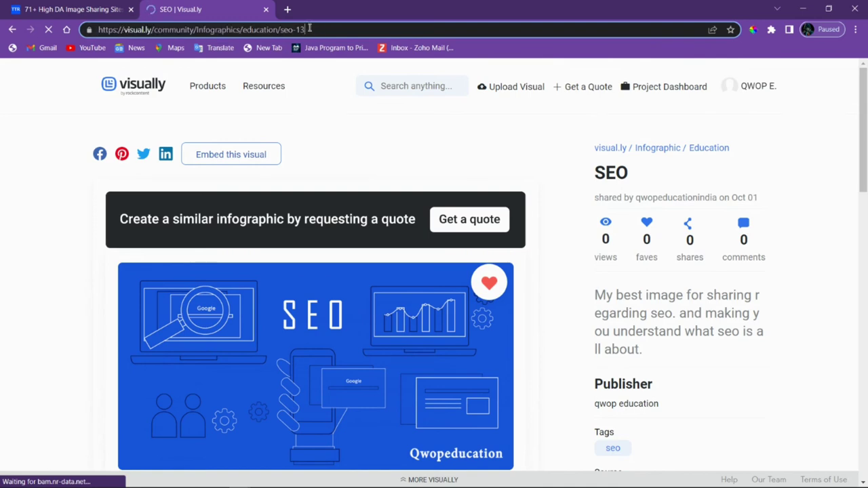
pyautogui.doubleClick(592, 175)
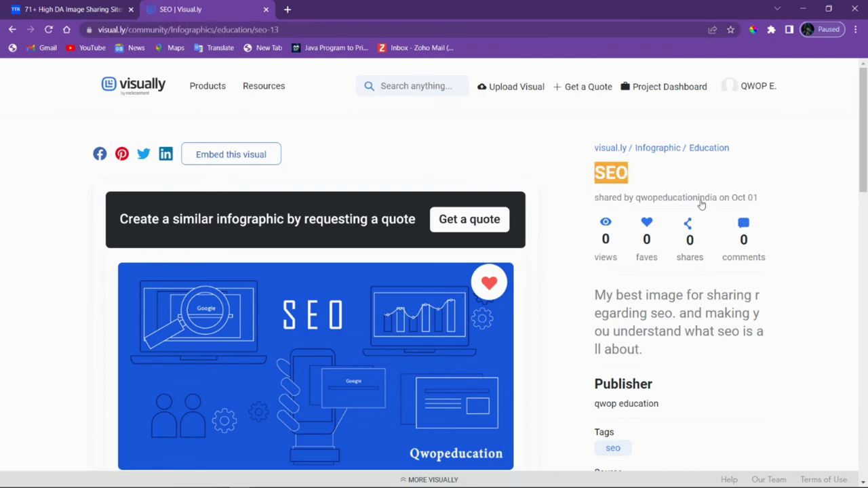
pyautogui.scroll(-1, 577, 244)
pyautogui.scroll(-2, 733, 336)
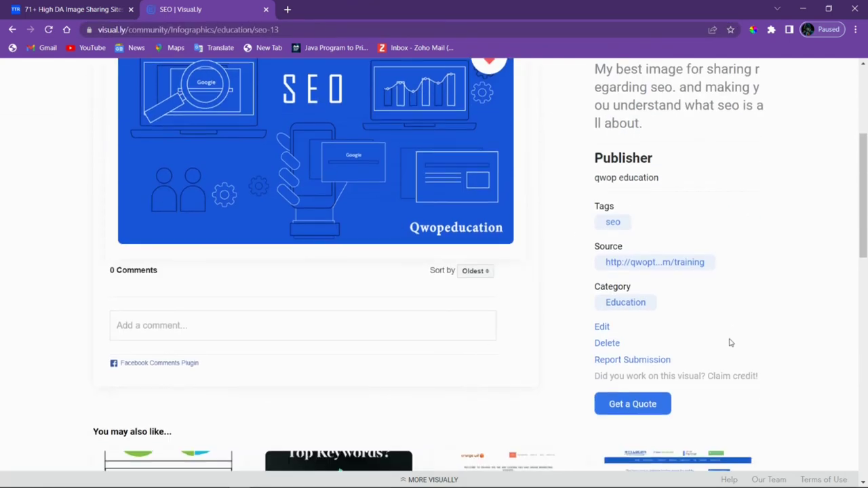
pyautogui.scroll(-1, 673, 287)
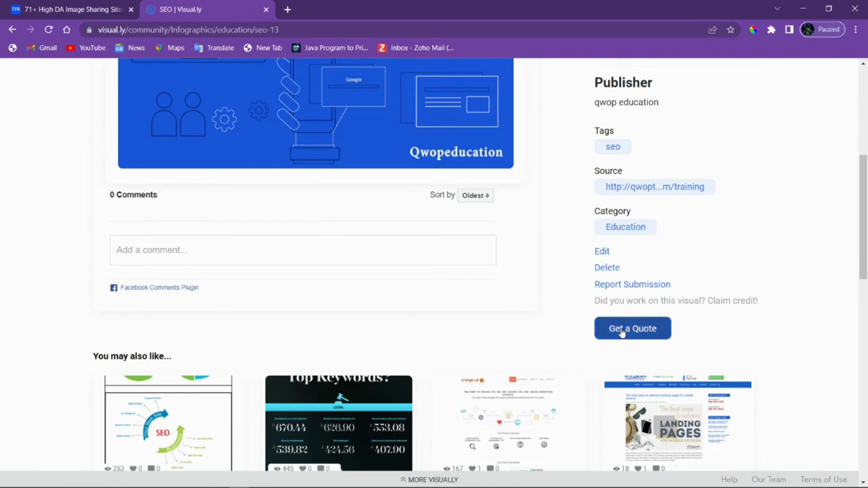
pyautogui.scroll(2, 619, 325)
pyautogui.scroll(-2, 701, 258)
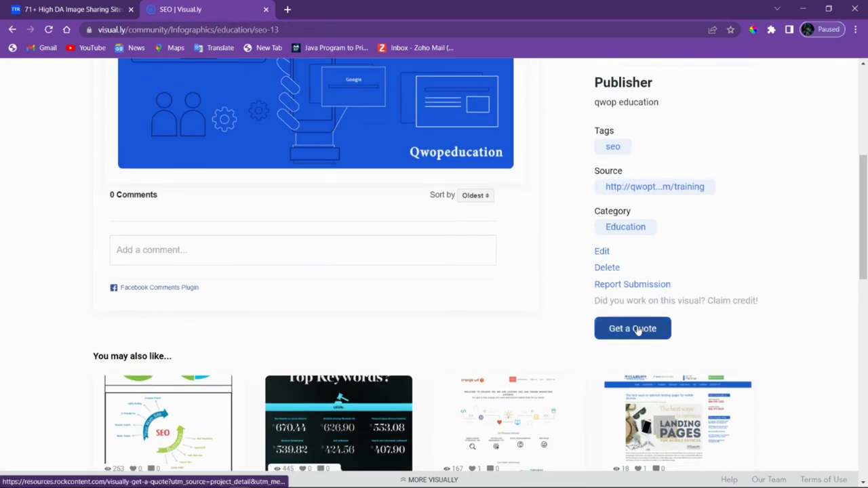
pyautogui.scroll(4, 661, 293)
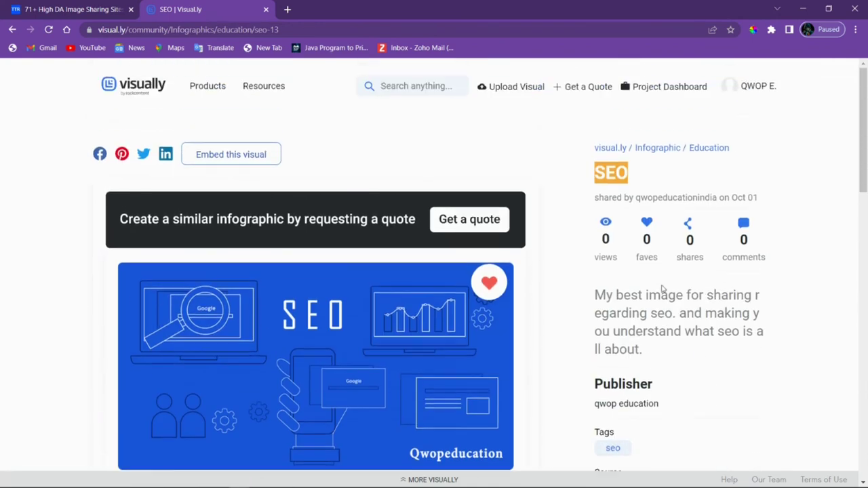
# Look through the related visuals suggested below the published infographic and return to its title
pyautogui.scroll(-4, 479, 301)
pyautogui.scroll(3, 480, 301)
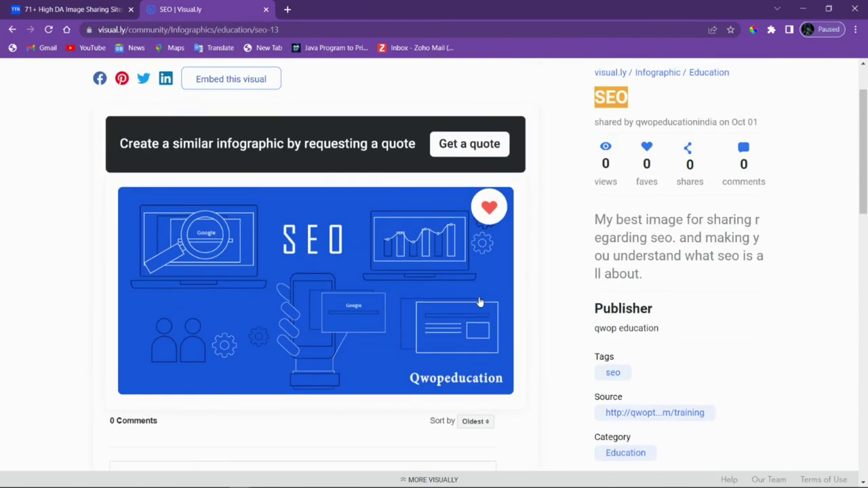
pyautogui.scroll(-6, 581, 294)
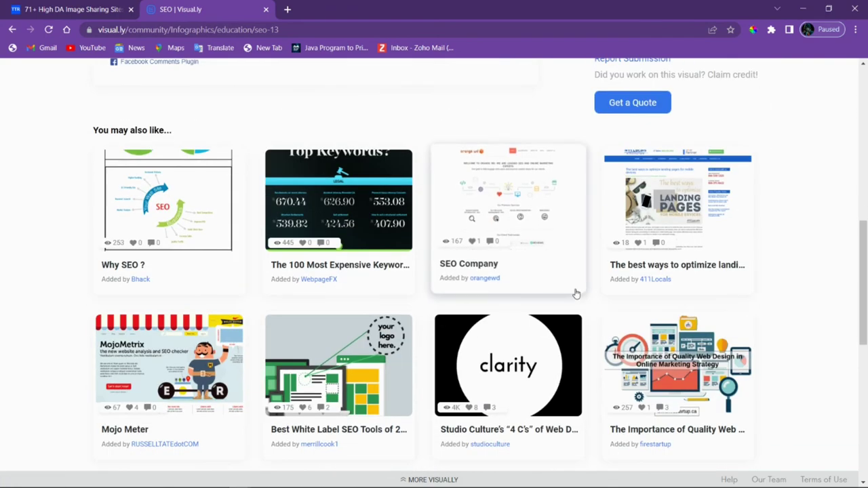
pyautogui.scroll(3, 563, 285)
pyautogui.scroll(-2, 572, 304)
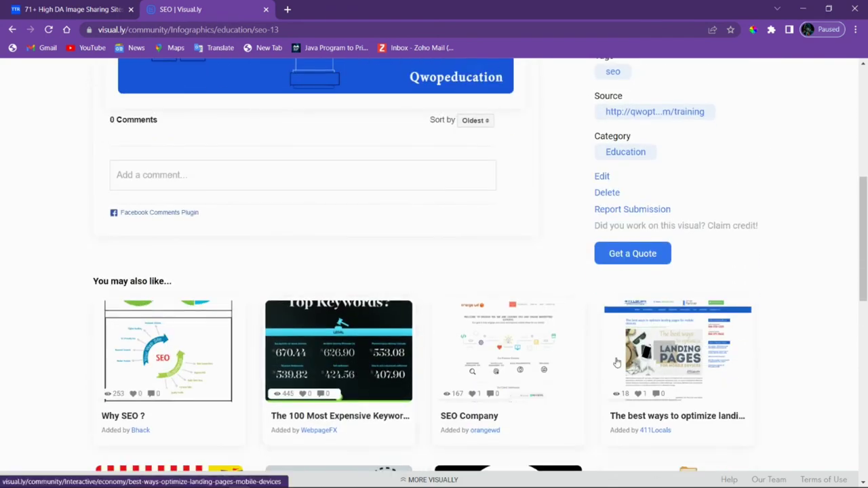
pyautogui.scroll(-1, 481, 298)
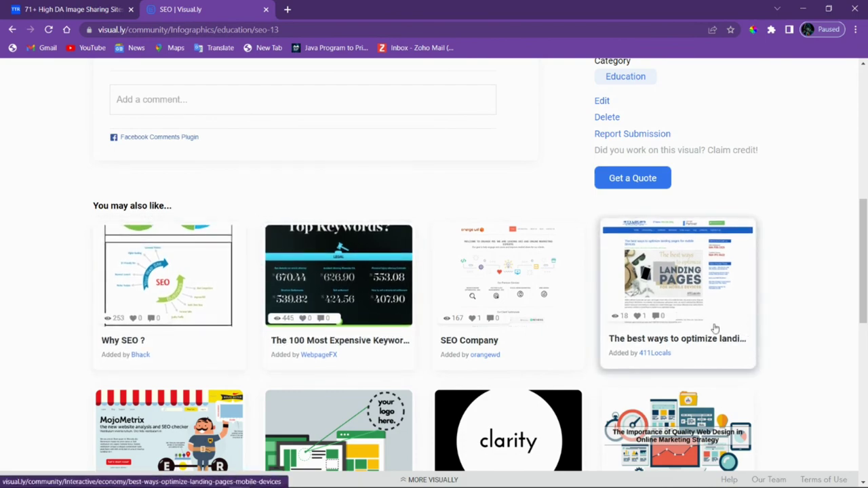
pyautogui.scroll(-3, 554, 321)
pyautogui.scroll(7, 430, 294)
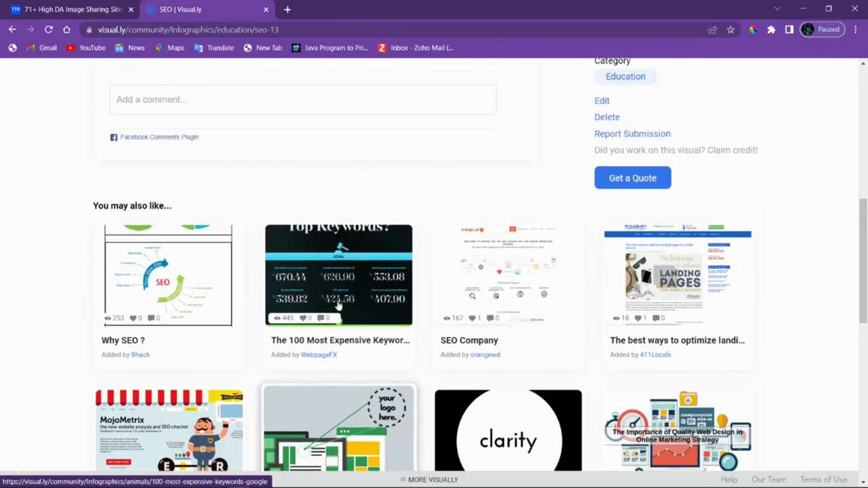
pyautogui.scroll(2, 337, 300)
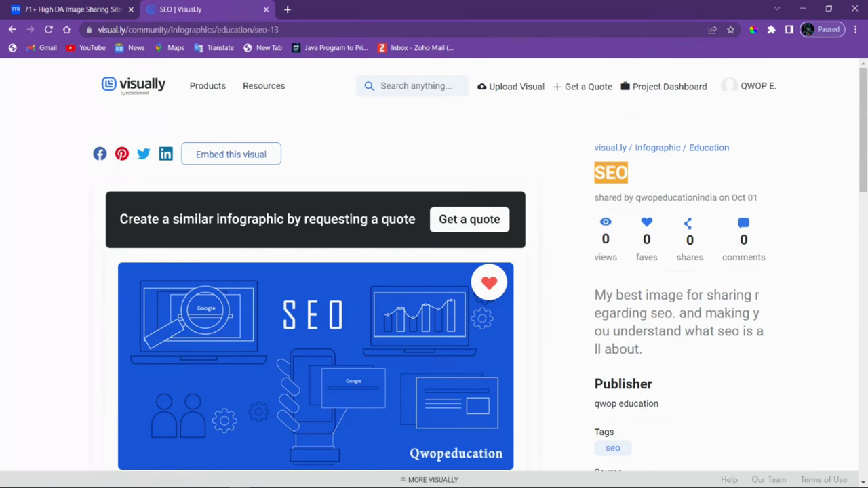